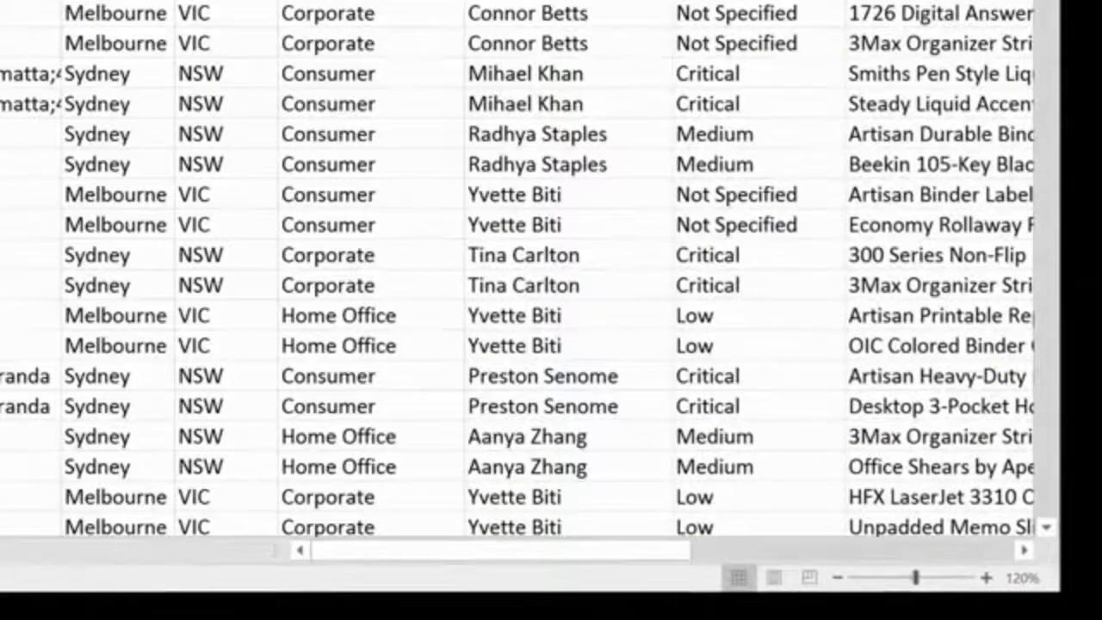
- Browse the Orders sheet down to the mid-January 2015 orders and select cell F544
{"action": "mouse_move", "coordinate": [671, 550]}
{"action": "left_mouse_down"}
{"action": "mouse_move", "coordinate": [782, 549]}
{"action": "mouse_move", "coordinate": [691, 549]}
{"action": "left_mouse_up"}
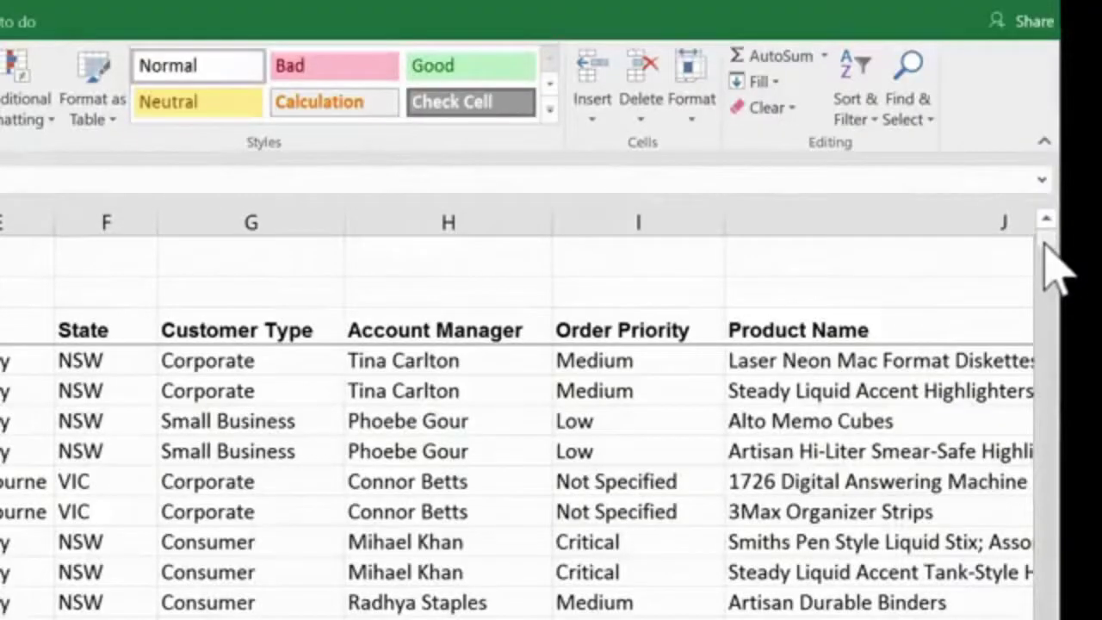
{"action": "left_click_drag", "start_coordinate": [1058, 71], "coordinate": [1066, 364]}
{"action": "left_click_drag", "start_coordinate": [1066, 478], "coordinate": [1087, 388]}
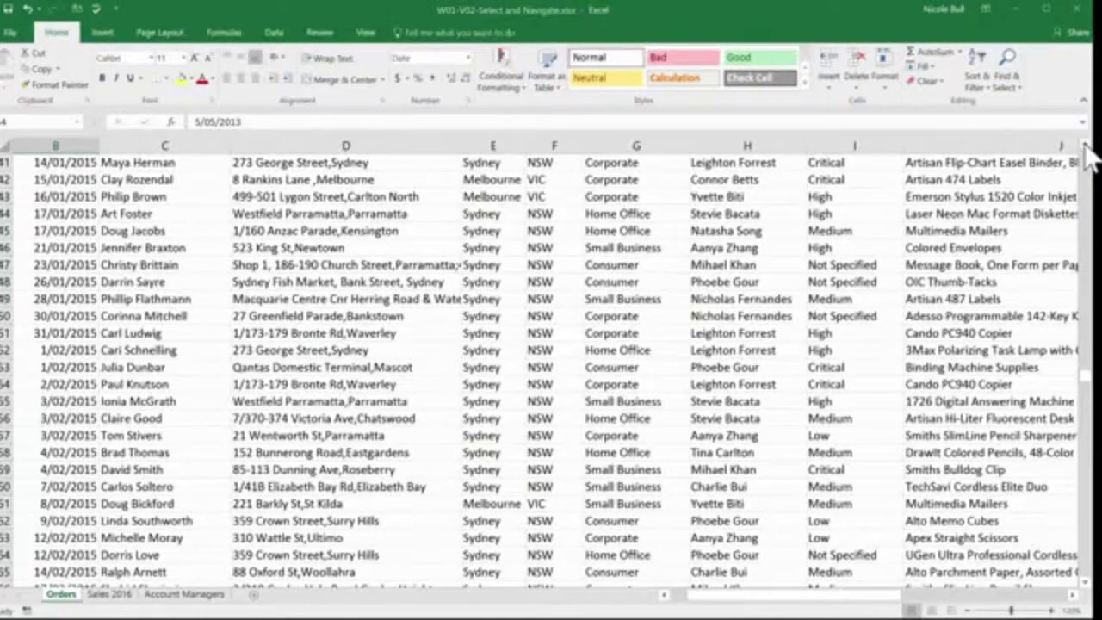
{"action": "left_click", "coordinate": [1087, 148]}
{"action": "left_click", "coordinate": [1087, 148]}
{"action": "left_click", "coordinate": [1086, 148]}
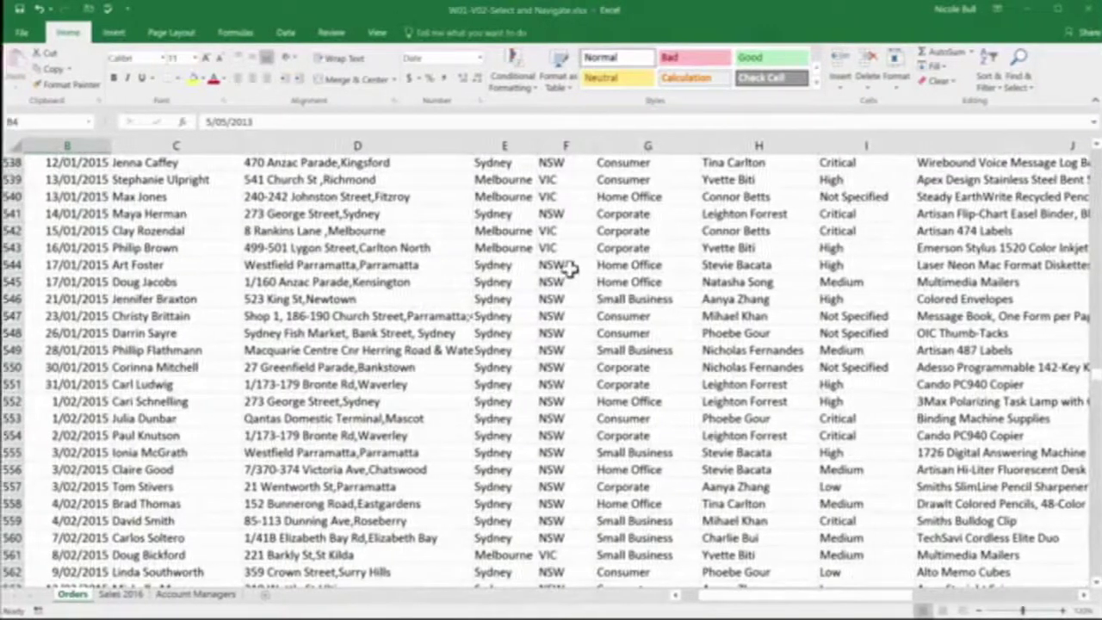
{"action": "left_click", "coordinate": [557, 266]}
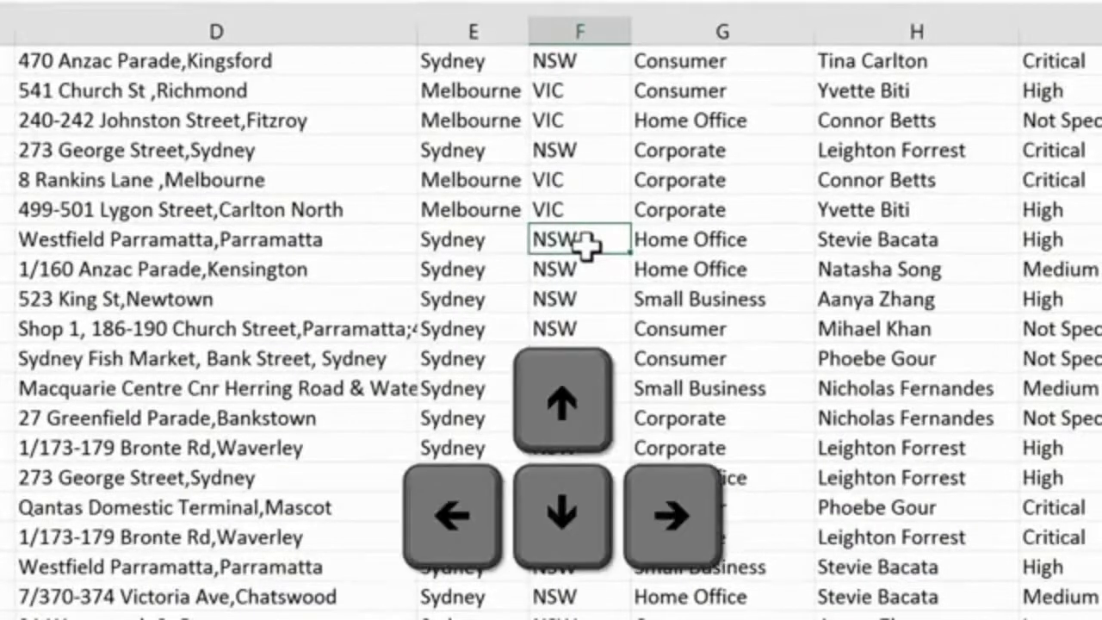
- Move the active cell one cell left, down, right and up, back to F544
{"action": "key", "text": "Left"}
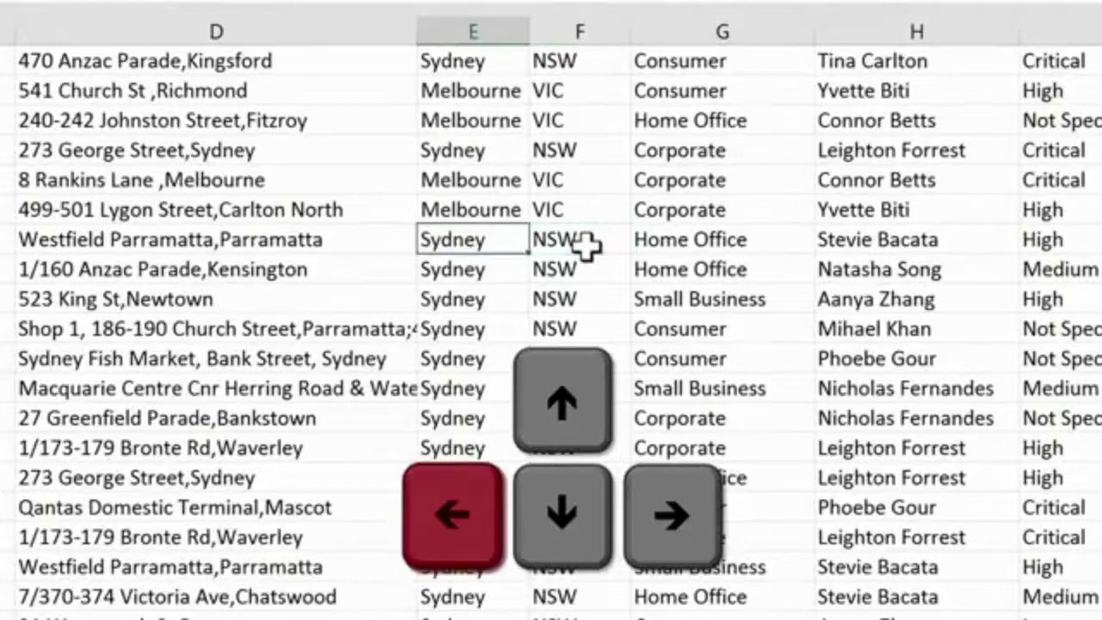
{"action": "key", "text": "Down"}
{"action": "key", "text": "Right"}
{"action": "key", "text": "Up"}
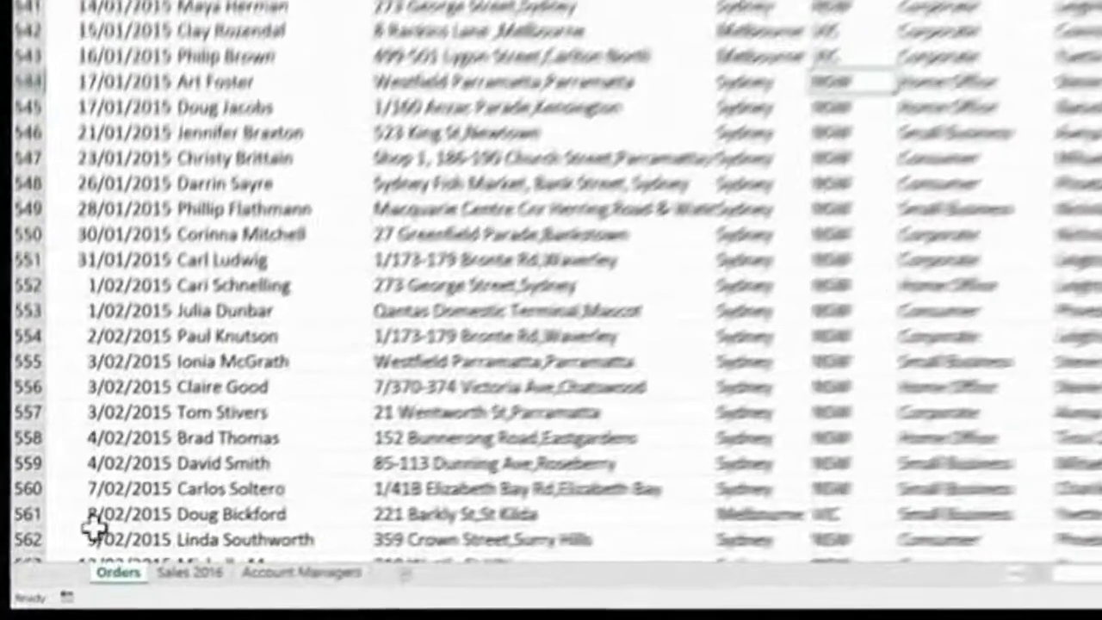
- Page one screen down and back up from F544, and jump to the beginning of the Orders sheet
{"action": "left_click", "coordinate": [10, 572]}
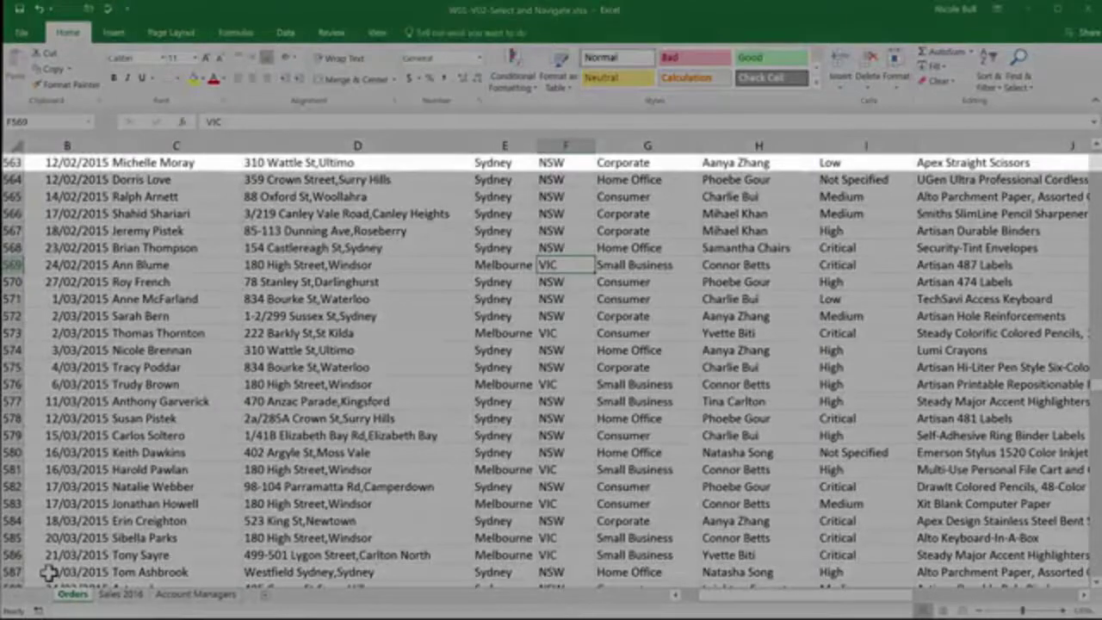
{"action": "key", "text": "Page_Up"}
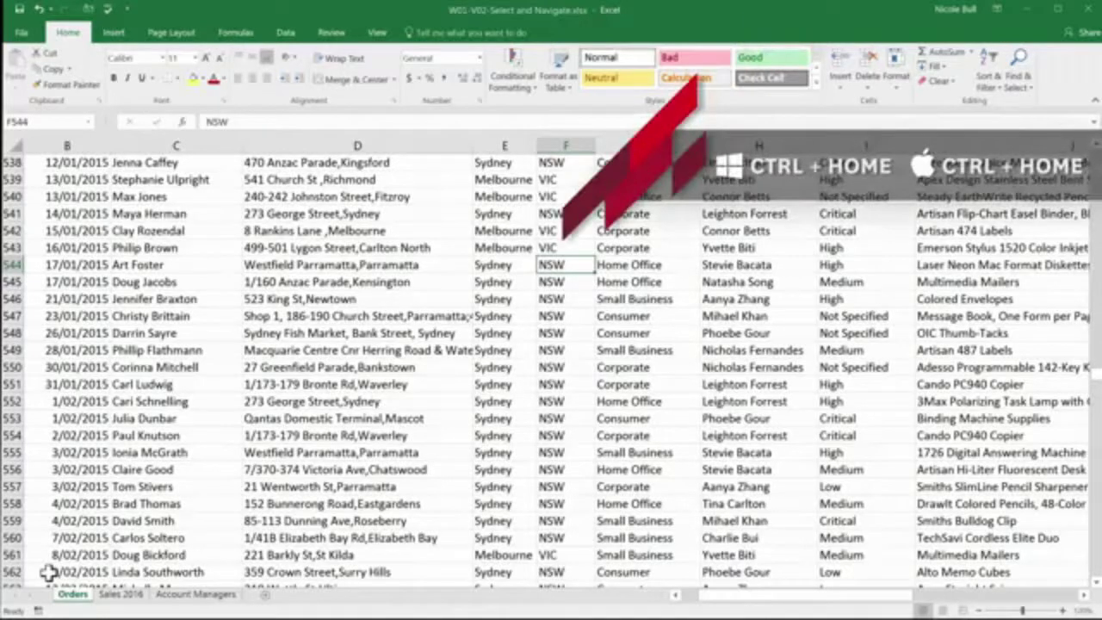
{"action": "key", "text": "ctrl+Home"}
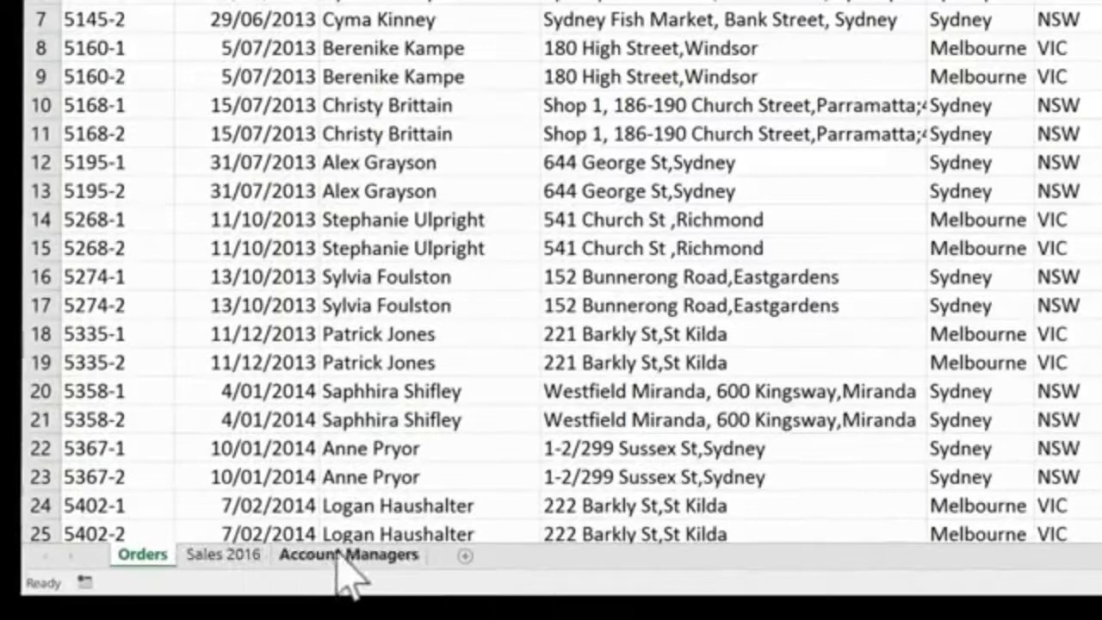
- View the Sales 2016 and Account Managers sheets, and return to Sales 2016
{"action": "left_click", "coordinate": [223, 555]}
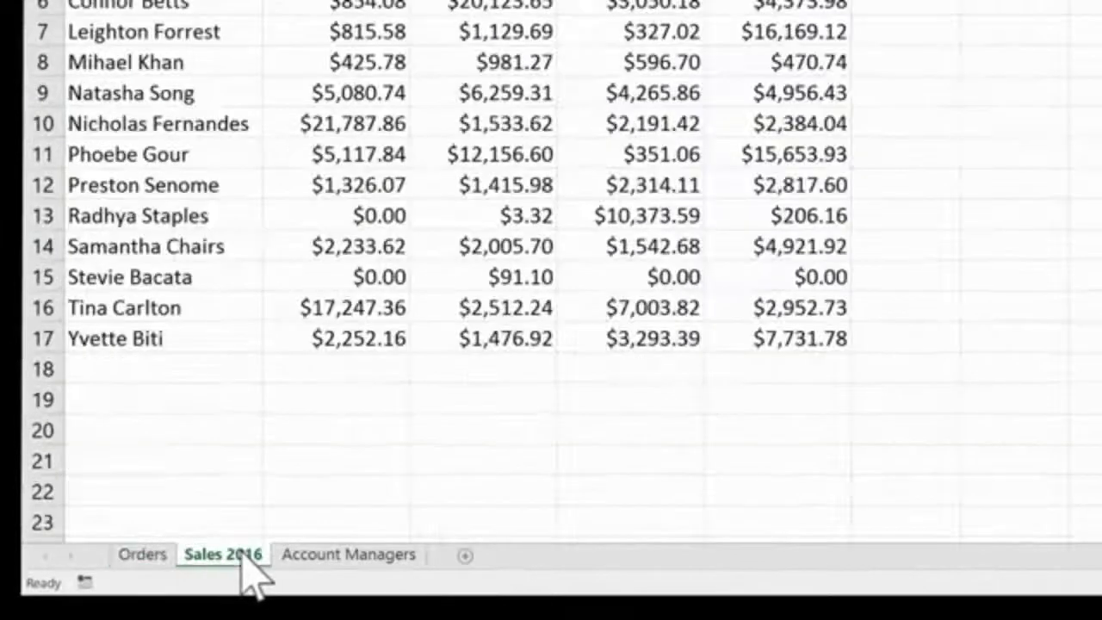
{"action": "left_click", "coordinate": [344, 556]}
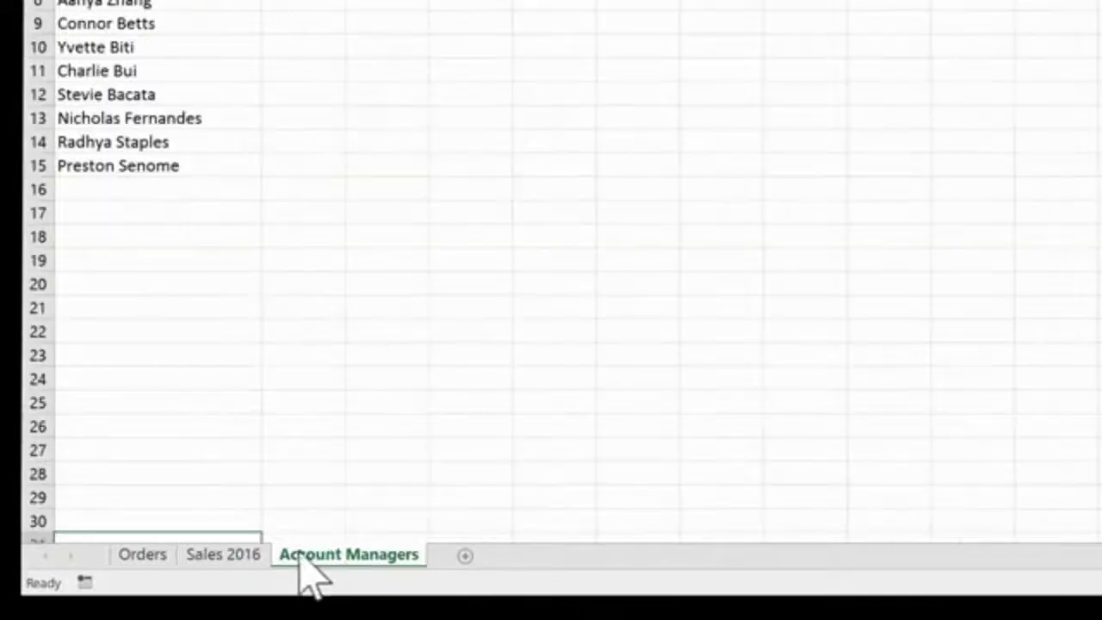
{"action": "left_click", "coordinate": [243, 560]}
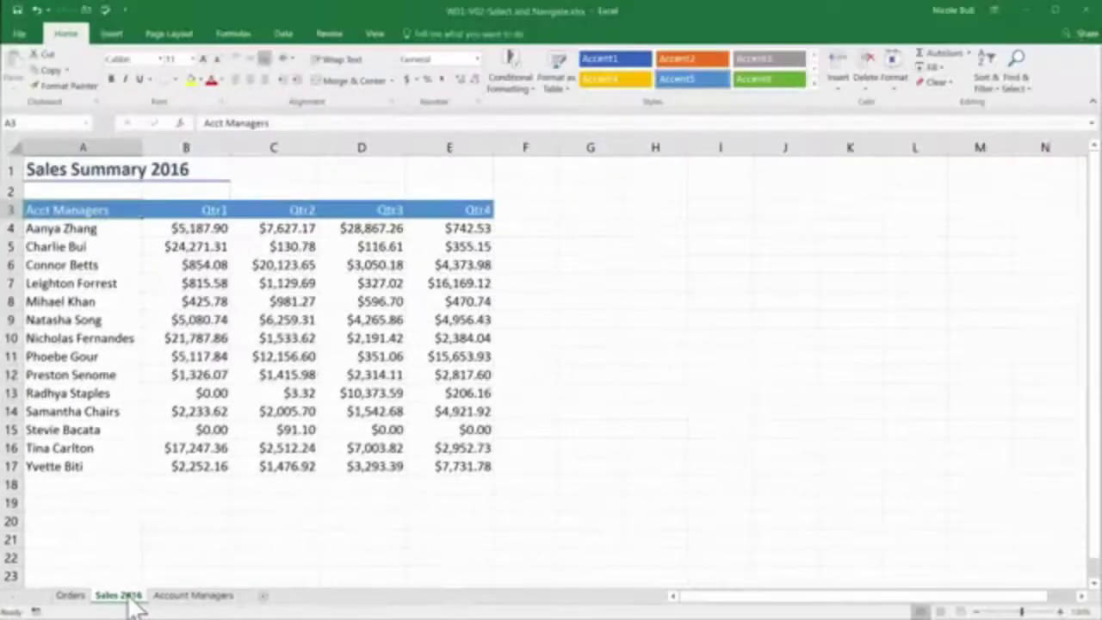
- Select the Qtr1 sales figures in B4:B17
{"action": "left_click", "coordinate": [585, 190]}
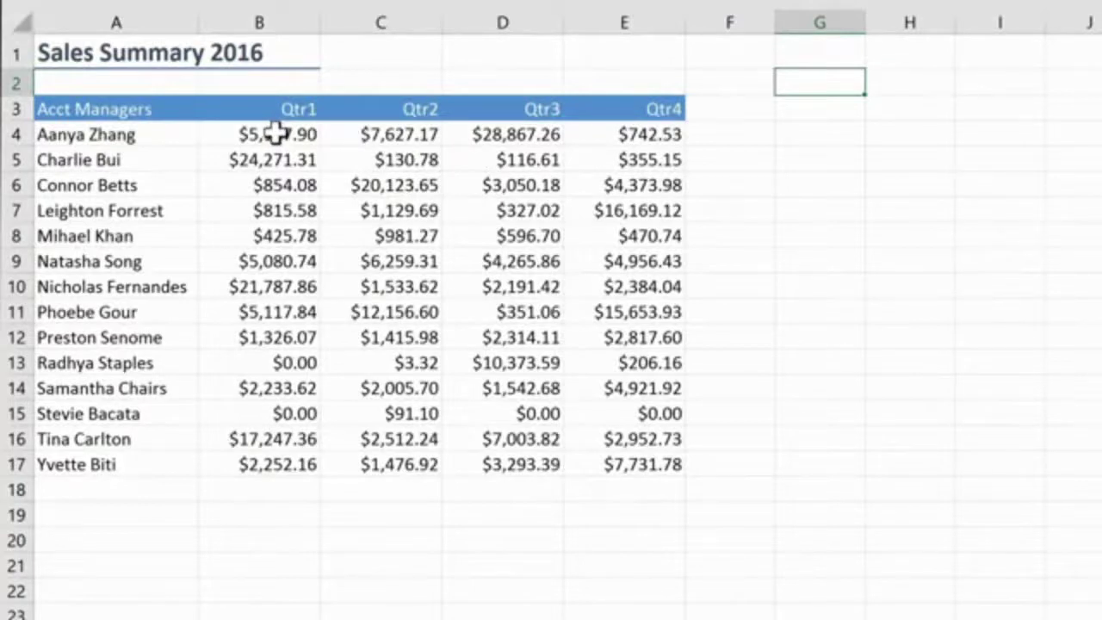
{"action": "left_click_drag", "start_coordinate": [274, 131], "coordinate": [274, 459]}
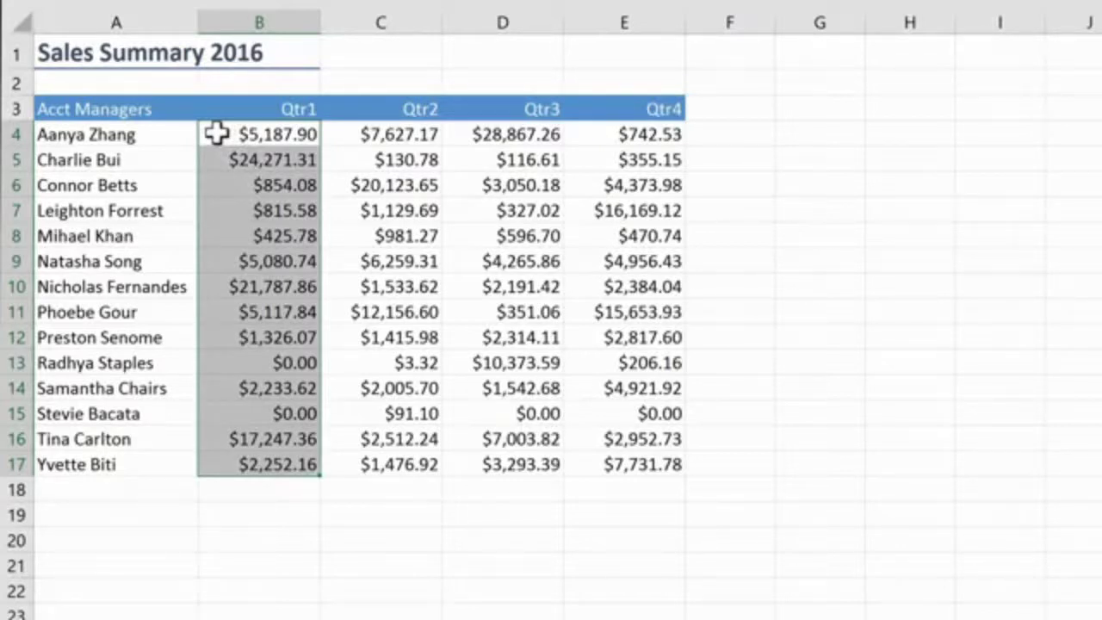
- Try moving the B4 value to B20 and filling B4 down through B17, undoing each change
{"action": "left_click", "coordinate": [216, 132]}
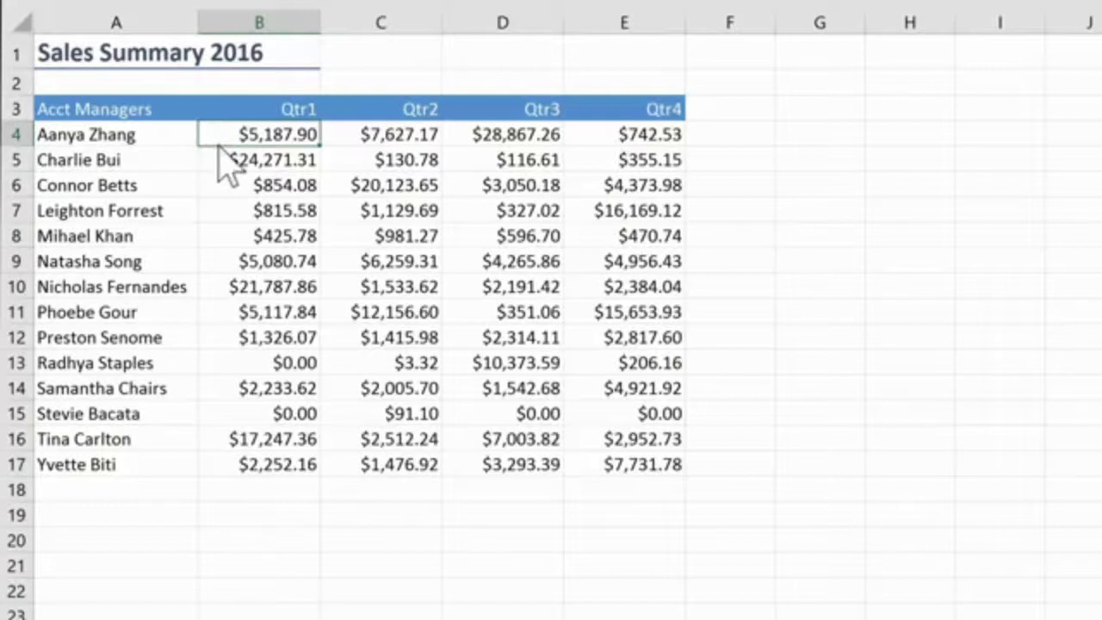
{"action": "left_click_drag", "start_coordinate": [222, 160], "coordinate": [222, 538]}
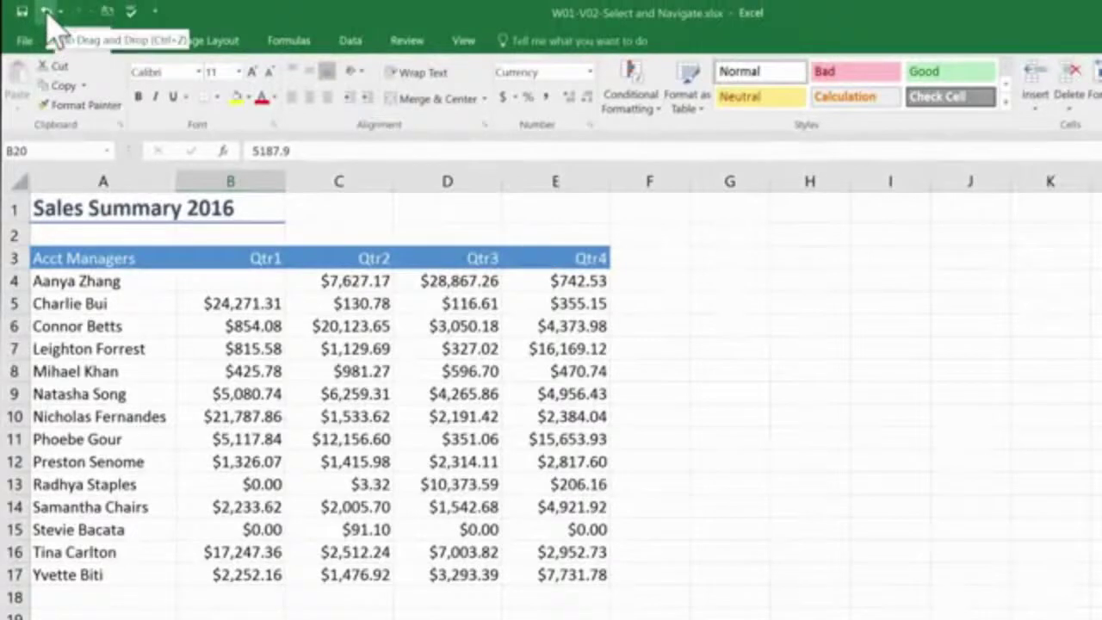
{"action": "left_click", "coordinate": [47, 12]}
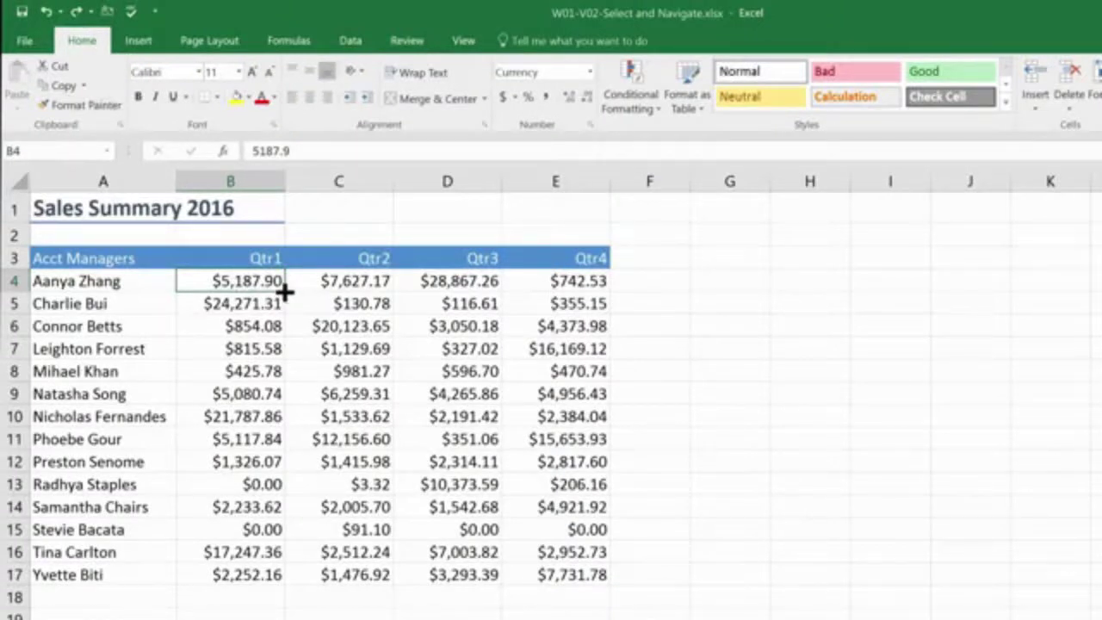
{"action": "left_click_drag", "start_coordinate": [284, 292], "coordinate": [283, 590]}
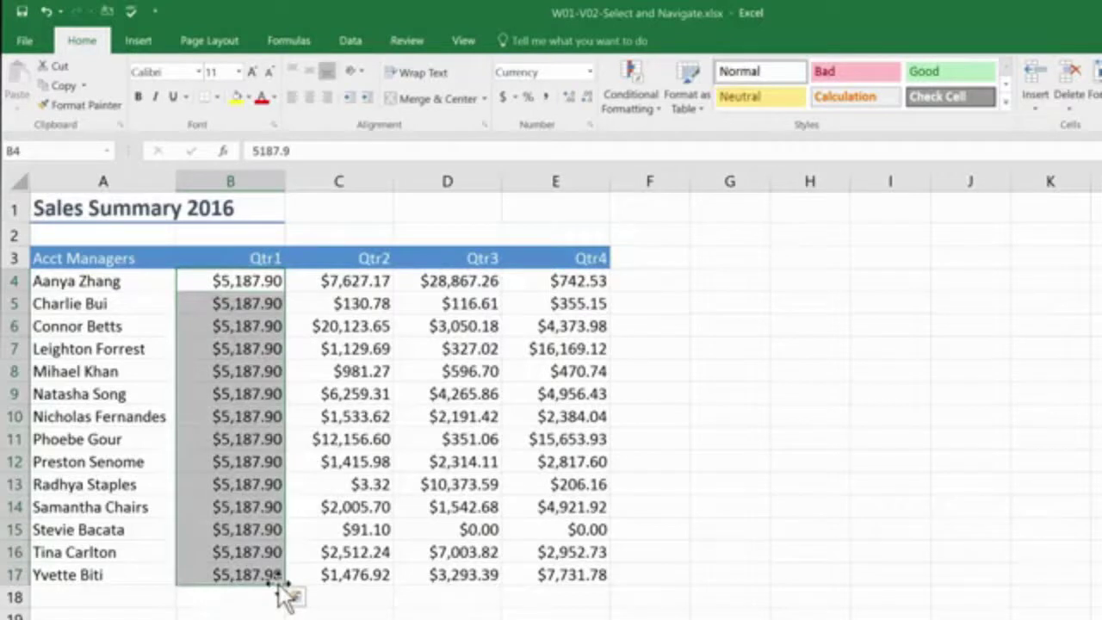
{"action": "left_click", "coordinate": [47, 12]}
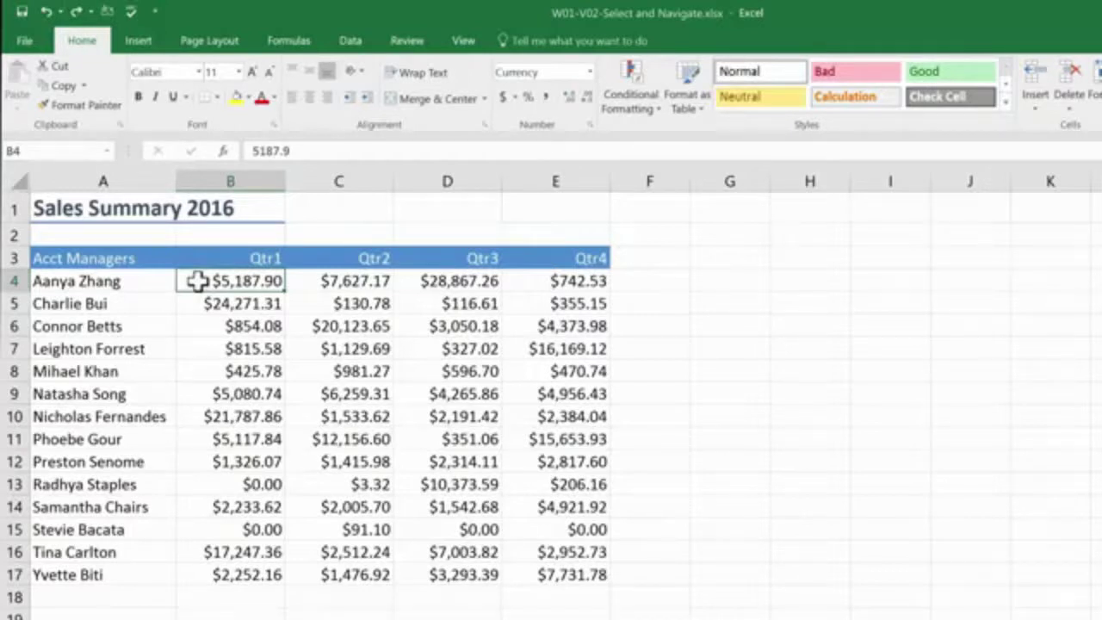
- Select in turn the whole column C, columns A through E, row 5, and the entire Sales 2016 sheet
{"action": "left_click", "coordinate": [340, 176]}
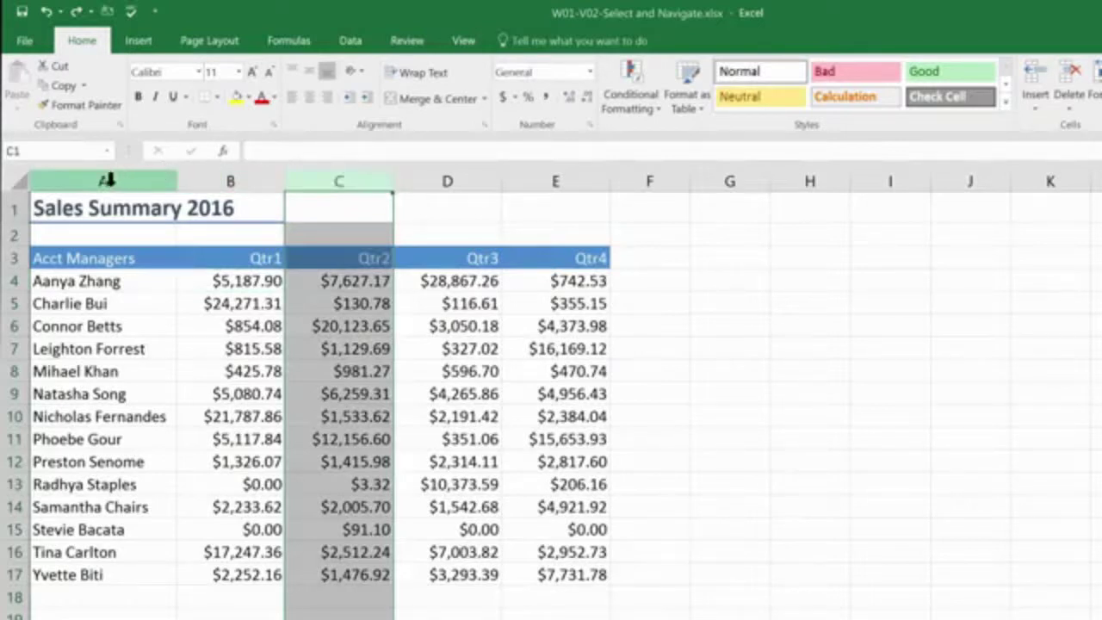
{"action": "left_click_drag", "start_coordinate": [108, 179], "coordinate": [555, 177]}
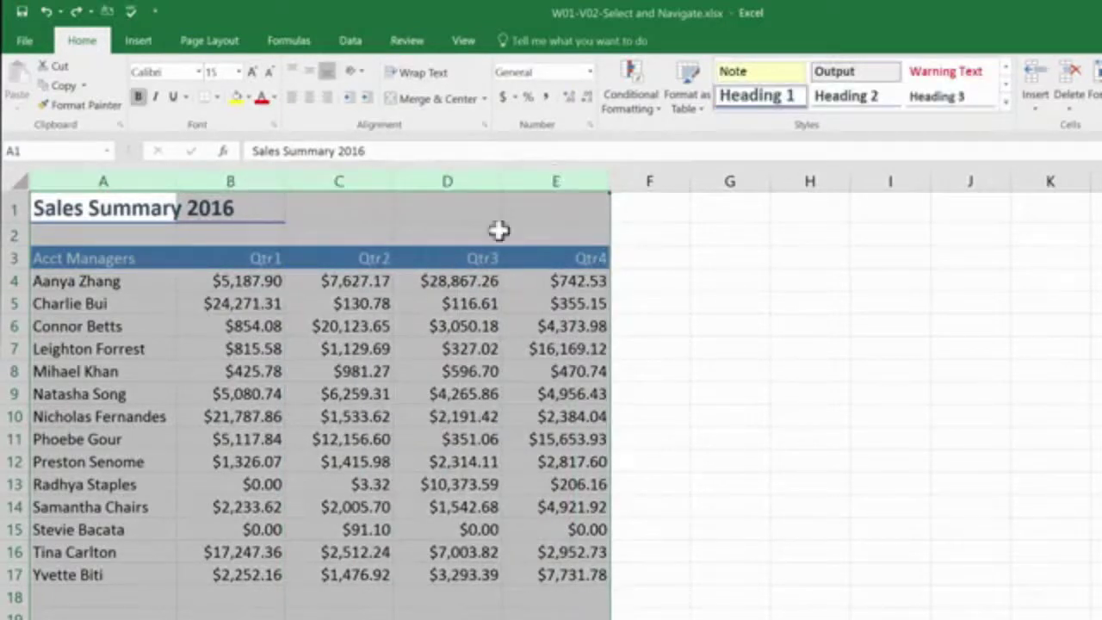
{"action": "left_click", "coordinate": [12, 303]}
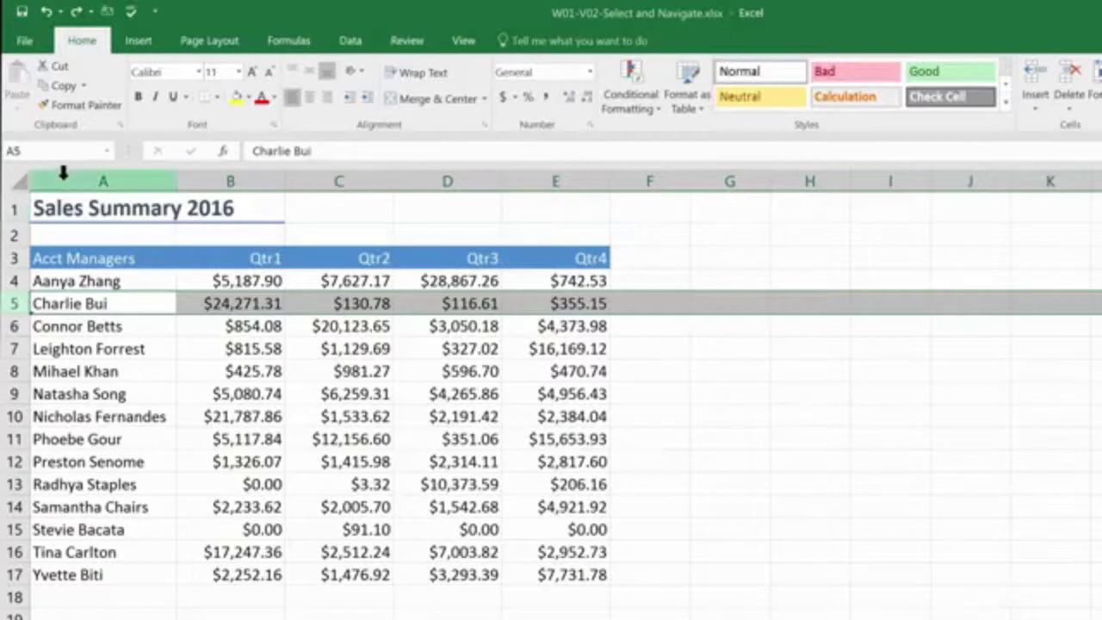
{"action": "left_click", "coordinate": [21, 182]}
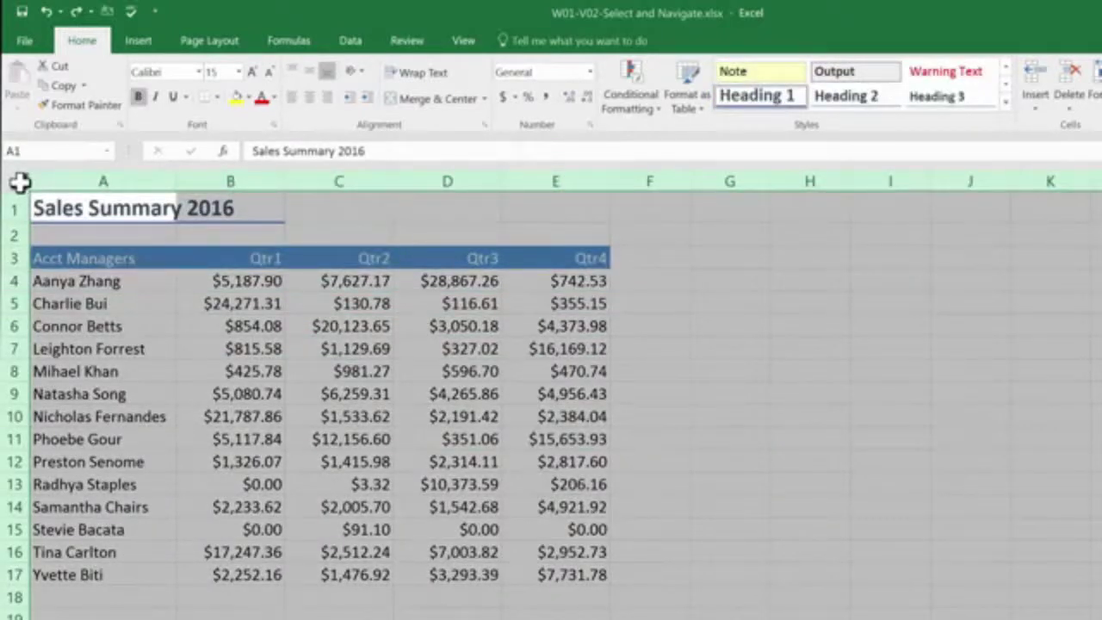
- Select the table A3:E17 from its first to its last cell, and again as the whole data region around C9
{"action": "left_click", "coordinate": [112, 258]}
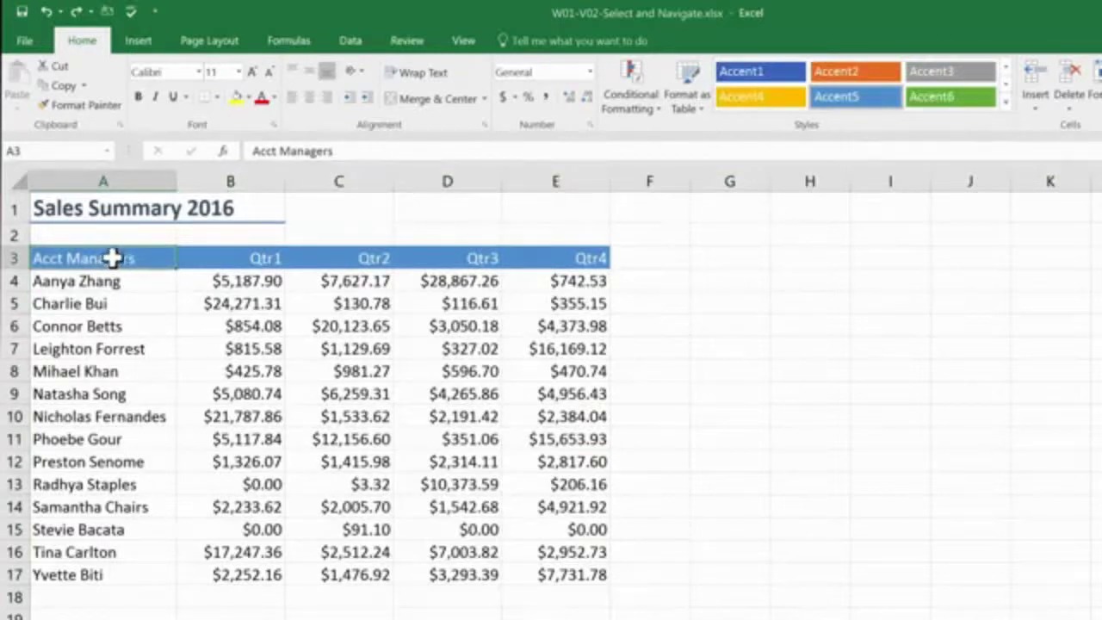
{"action": "left_click", "coordinate": [582, 575], "text": "shift"}
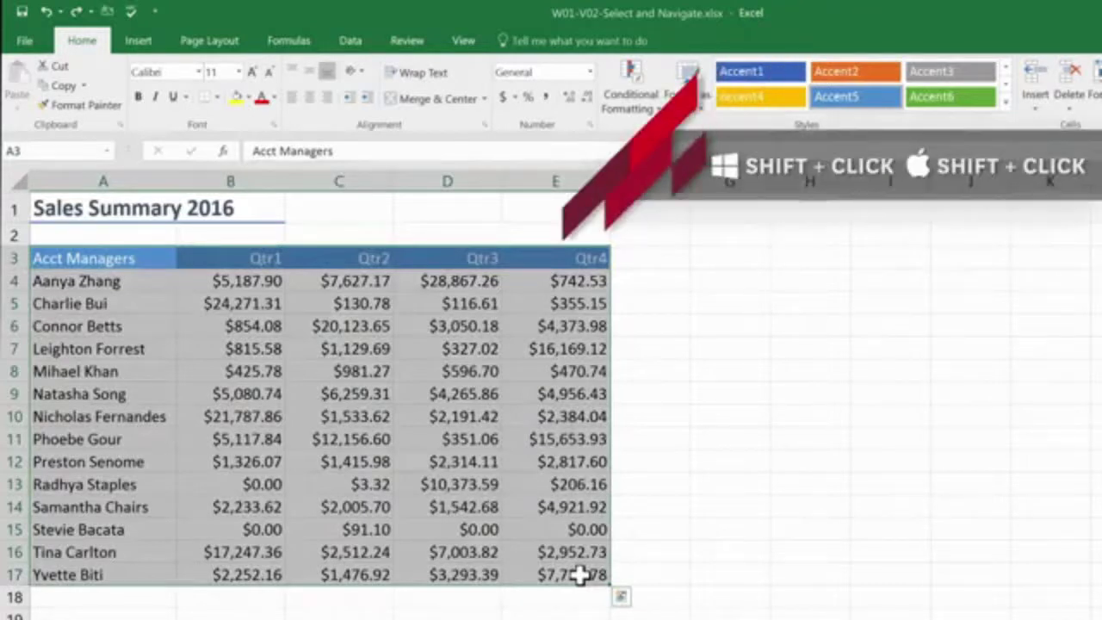
{"action": "left_click", "coordinate": [349, 394]}
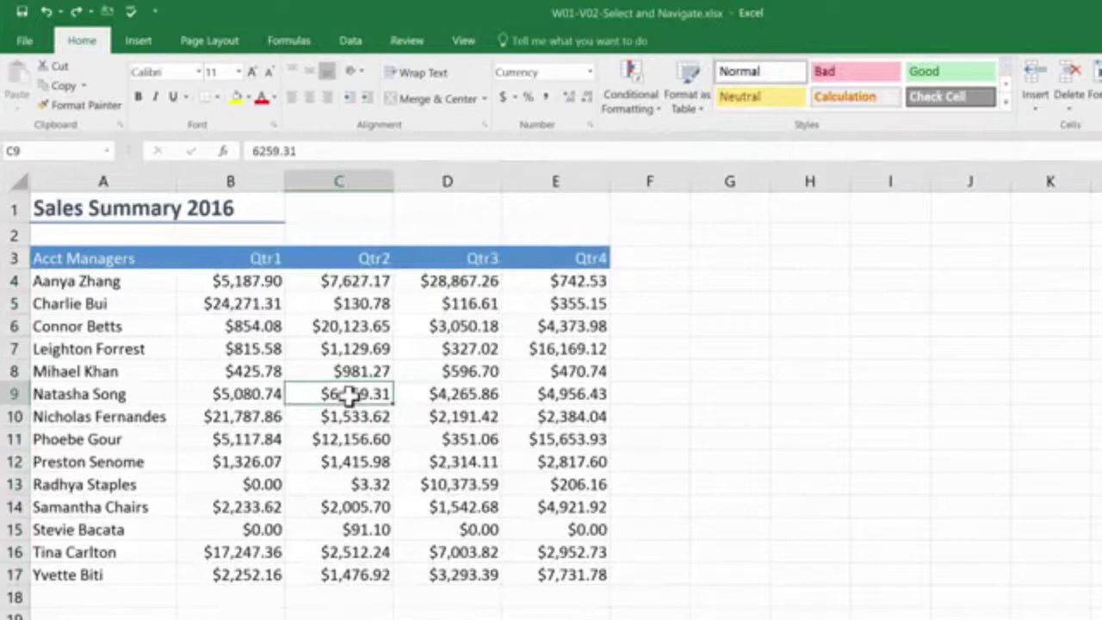
{"action": "key", "text": "ctrl+a"}
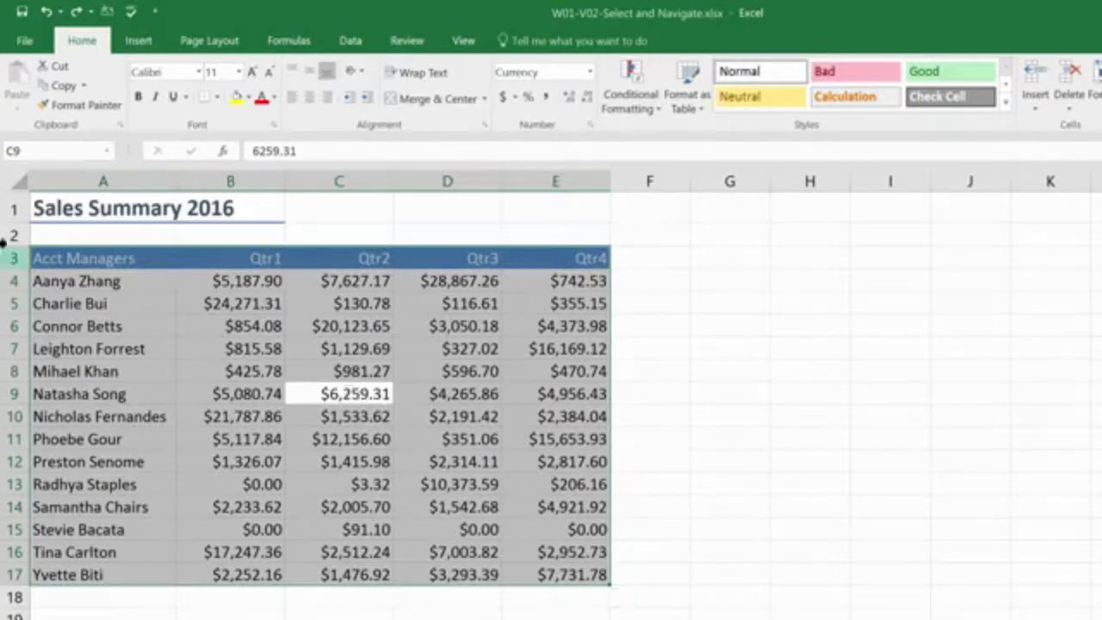
- Select the Acct Managers range A3:A17 and the Qtr4 range E3:E17
{"action": "left_click_drag", "start_coordinate": [112, 257], "coordinate": [87, 575]}
{"action": "left_click_drag", "start_coordinate": [540, 255], "coordinate": [531, 488]}
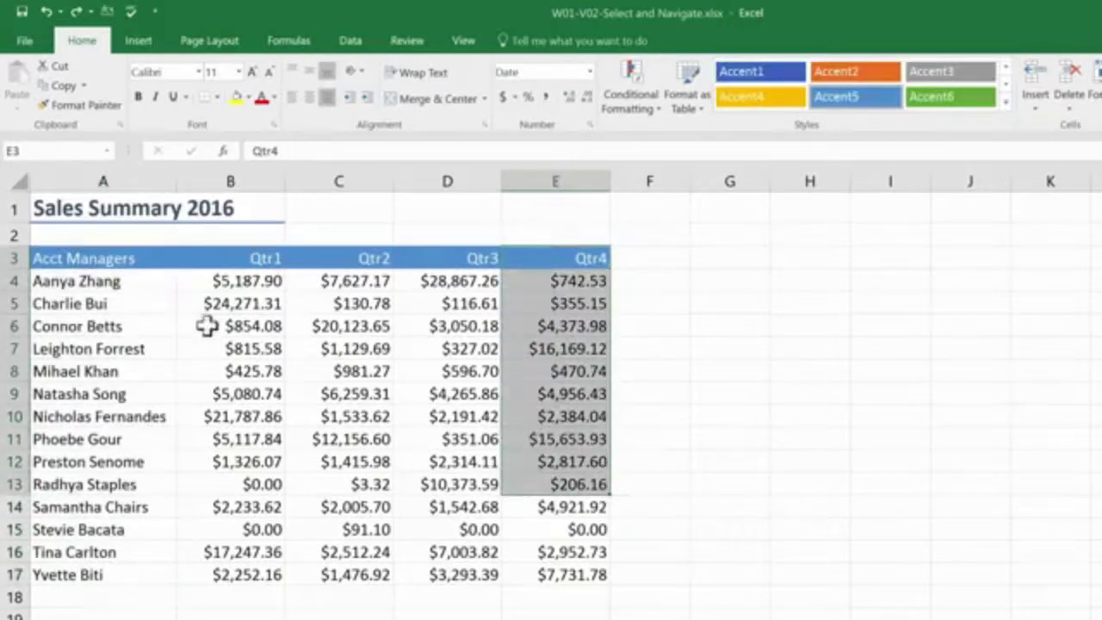
{"action": "left_click_drag", "start_coordinate": [136, 260], "coordinate": [129, 573]}
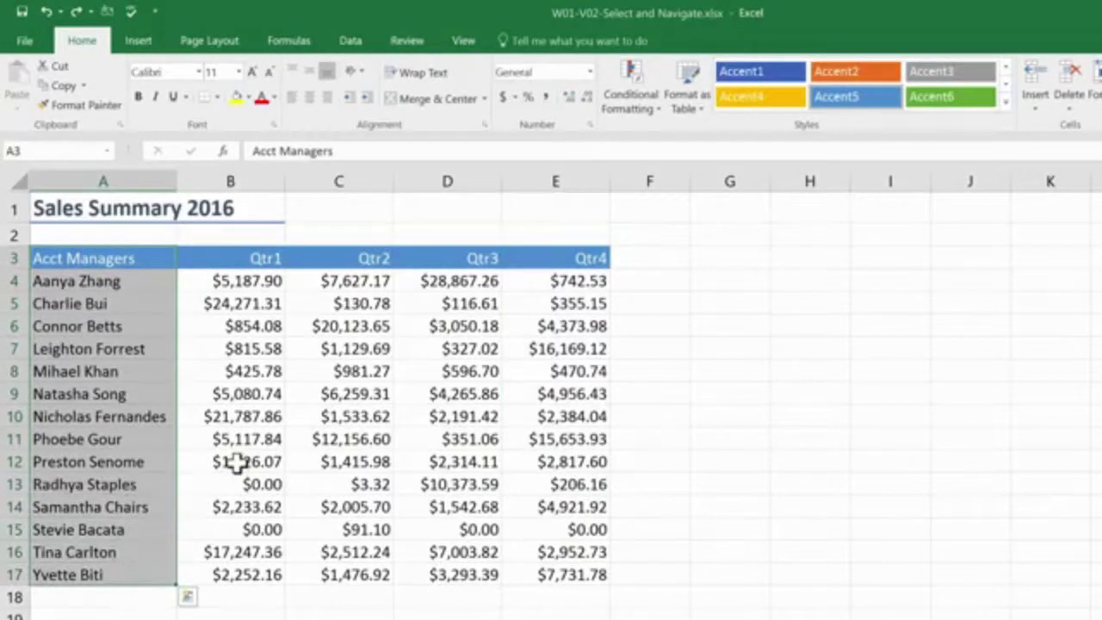
{"action": "left_click_drag", "start_coordinate": [536, 257], "coordinate": [544, 573]}
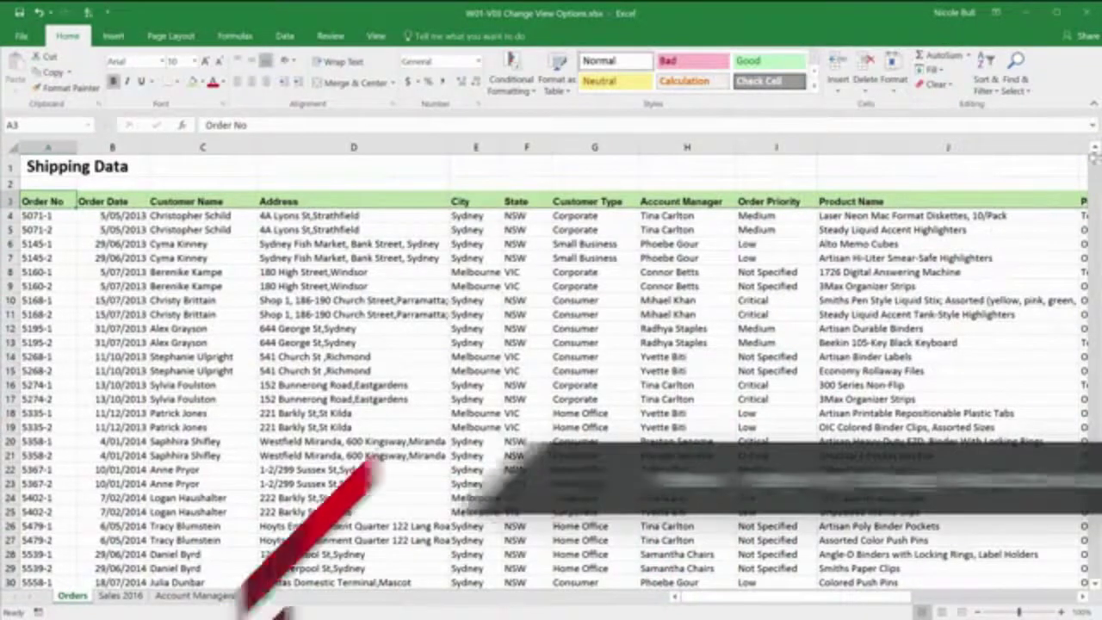
- Zoom the Orders sheet in to 140% and back out to 120%
{"action": "mouse_move", "coordinate": [1095, 183]}
{"action": "left_mouse_down"}
{"action": "mouse_move", "coordinate": [1095, 234]}
{"action": "mouse_move", "coordinate": [1097, 164]}
{"action": "left_mouse_up"}
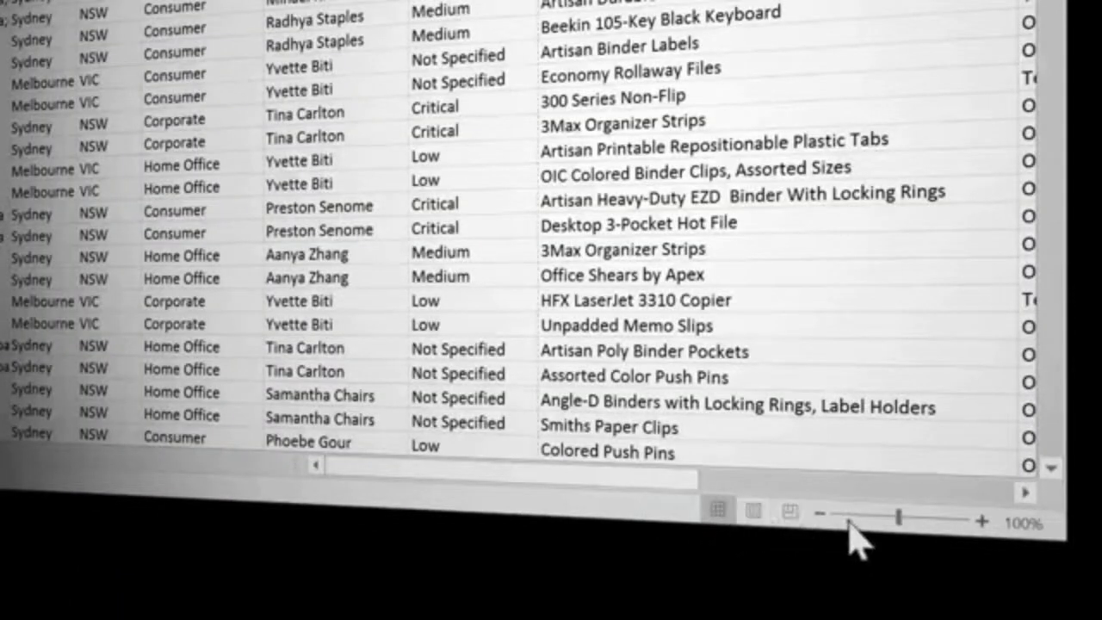
{"action": "left_click", "coordinate": [983, 522]}
{"action": "left_click", "coordinate": [984, 522]}
{"action": "left_click", "coordinate": [983, 521]}
{"action": "left_click", "coordinate": [983, 522]}
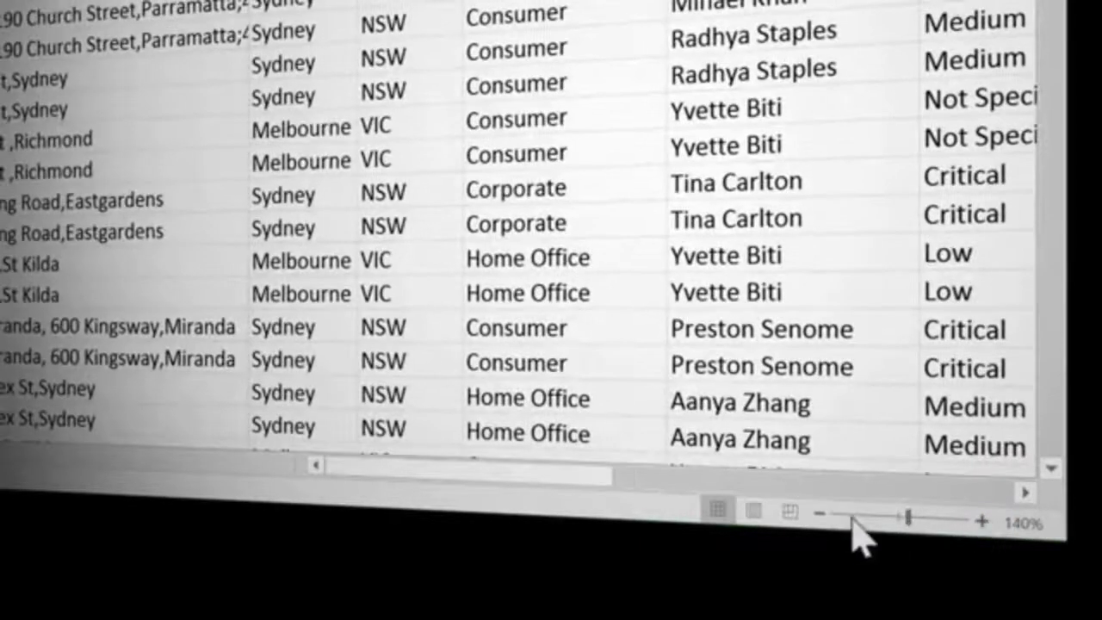
{"action": "left_click", "coordinate": [820, 514]}
{"action": "left_click", "coordinate": [821, 513]}
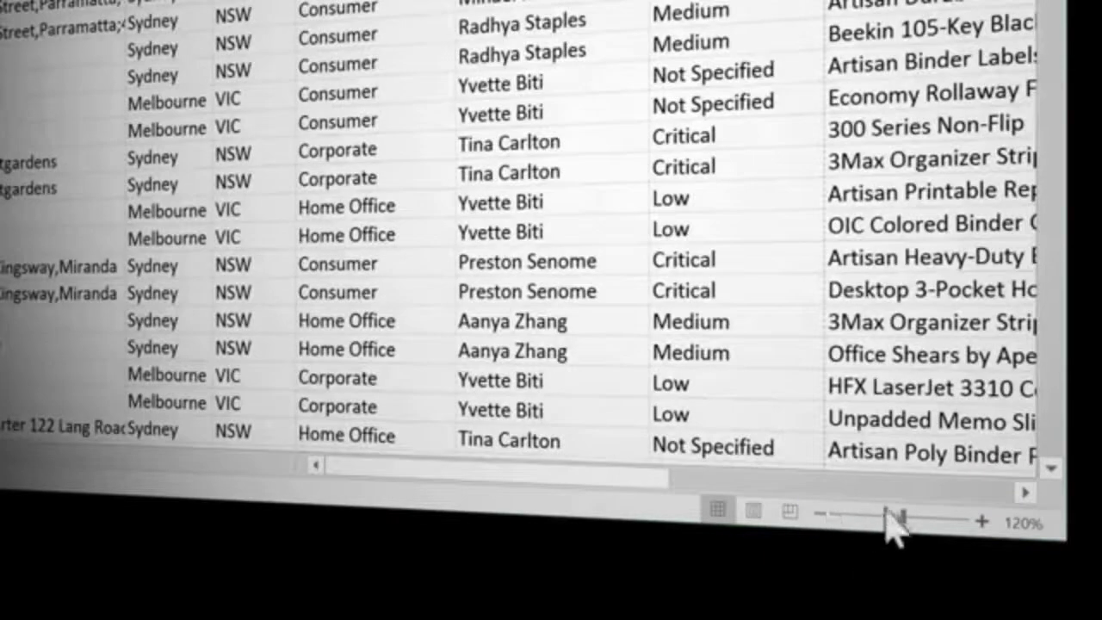
- Magnify the Orders sheet beyond 120% and return from the page break preview to the Normal view
{"action": "left_click_drag", "start_coordinate": [906, 519], "coordinate": [916, 516]}
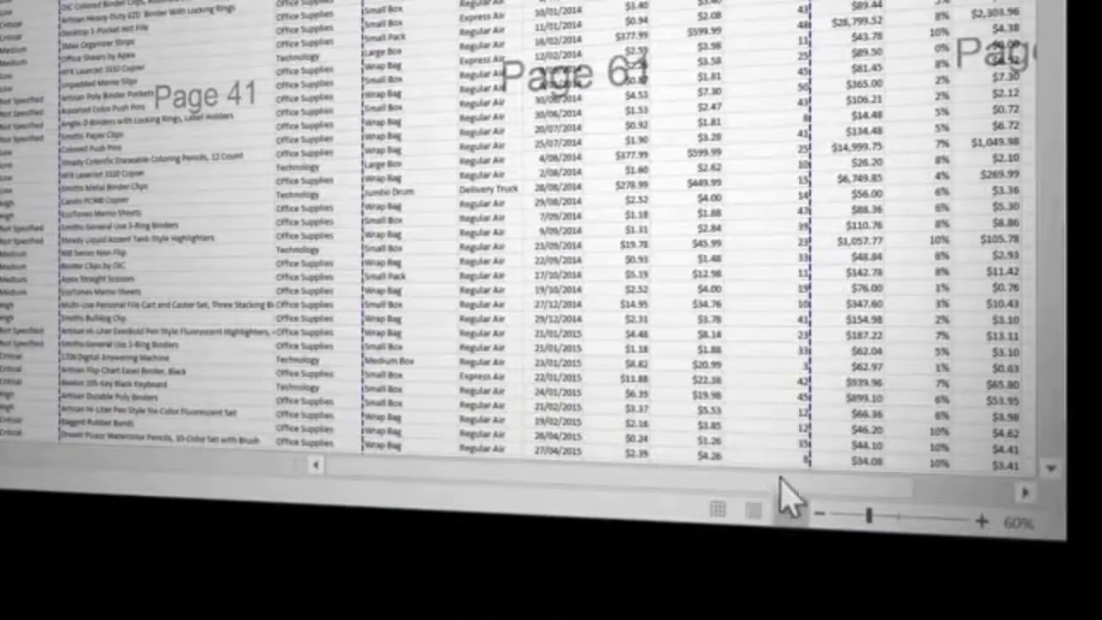
{"action": "left_click", "coordinate": [719, 511]}
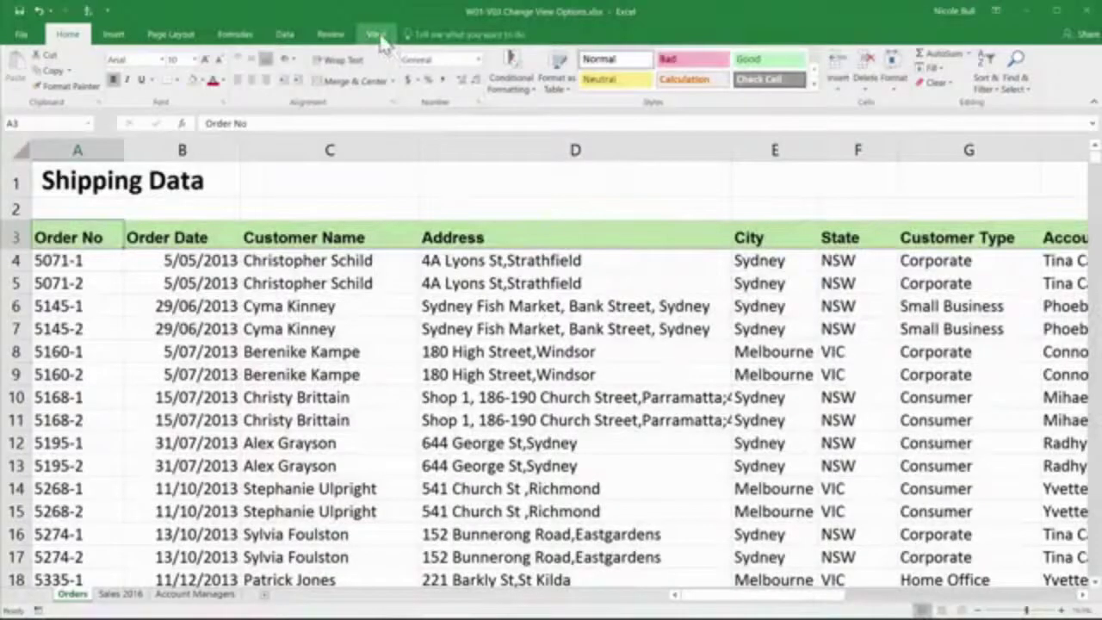
- Set the Orders sheet zoom to 100% and add the 100% zoom command to the Quick Access Toolbar
{"action": "left_click", "coordinate": [376, 35]}
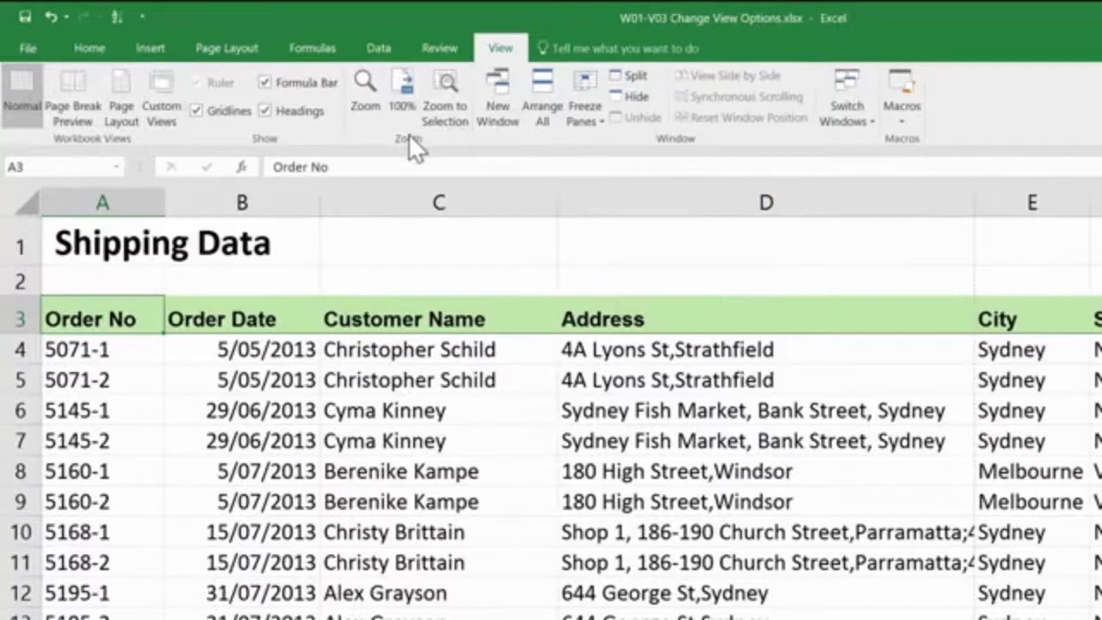
{"action": "left_click", "coordinate": [398, 90]}
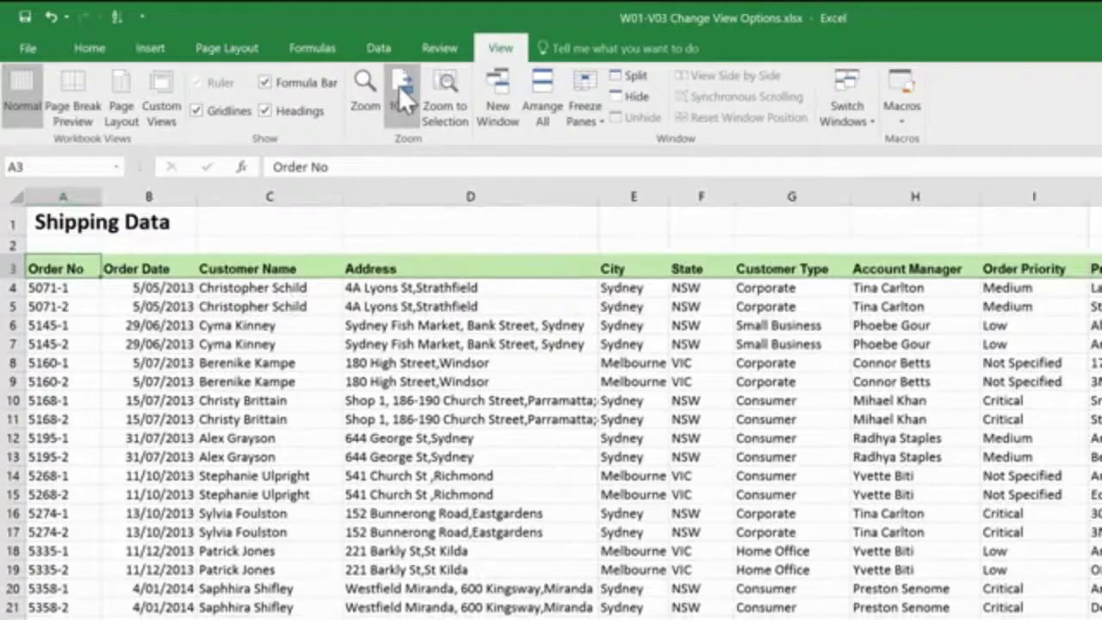
{"action": "right_click", "coordinate": [398, 86]}
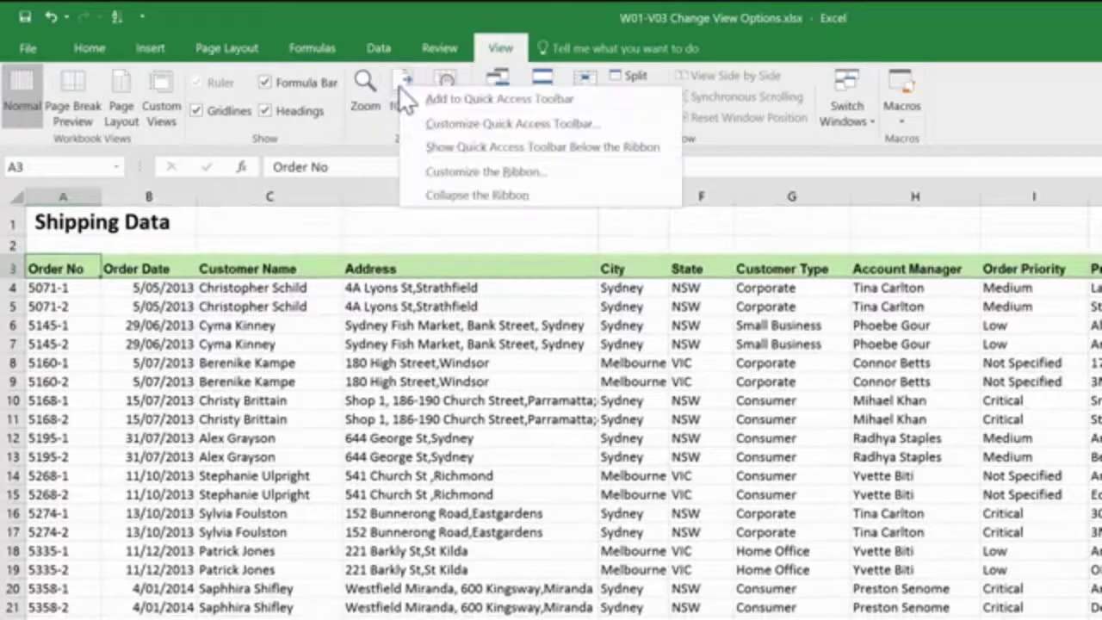
{"action": "key", "text": "Escape"}
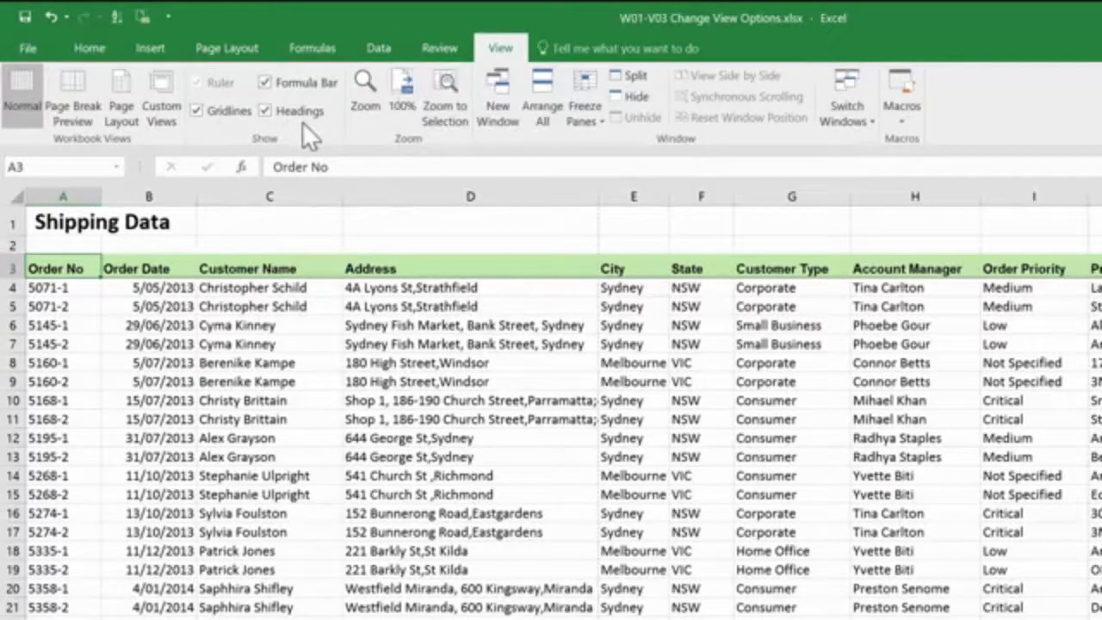
- Hide the gridlines on the Orders sheet and show them again
{"action": "left_click", "coordinate": [197, 111]}
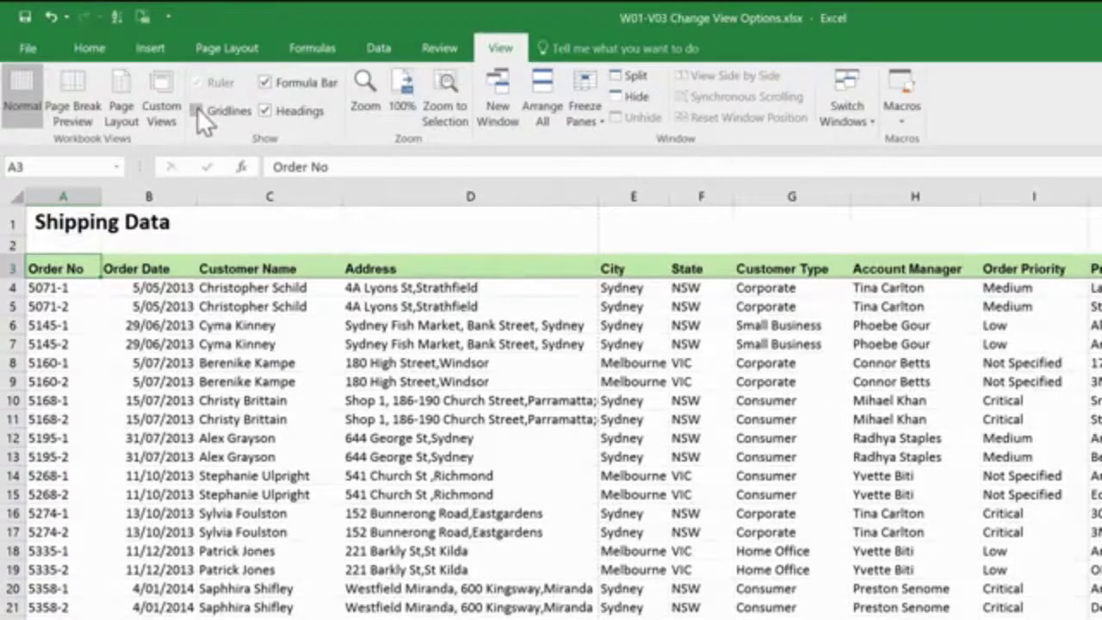
{"action": "left_click", "coordinate": [198, 111]}
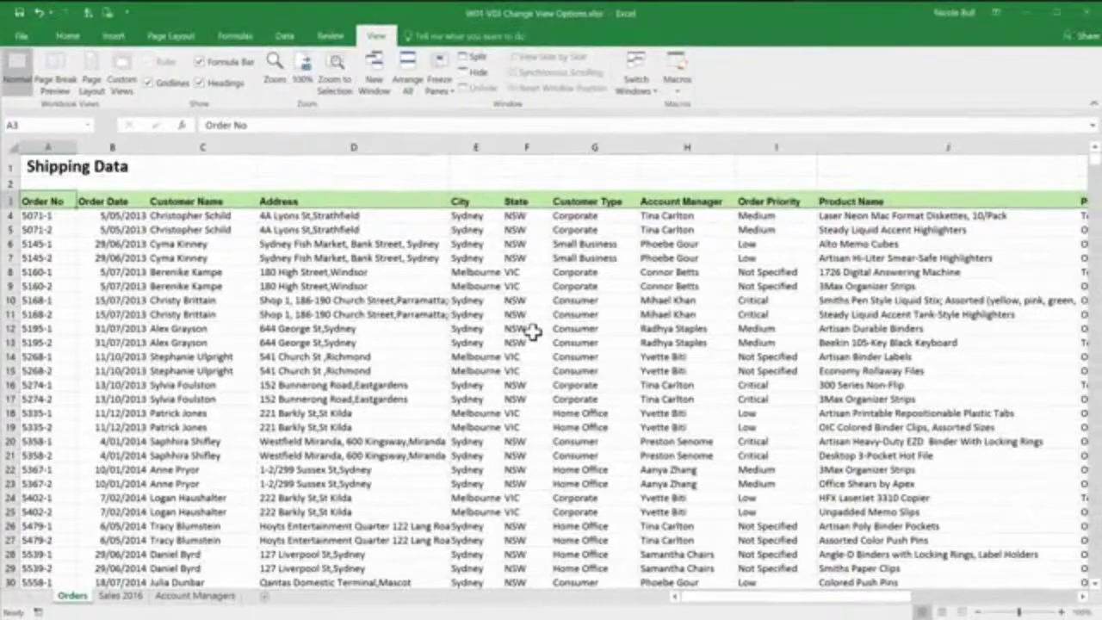
- Split the Orders sheet at cell F12 and remove the vertical divider, keeping only the horizontal split above row 12
{"action": "left_click", "coordinate": [534, 331]}
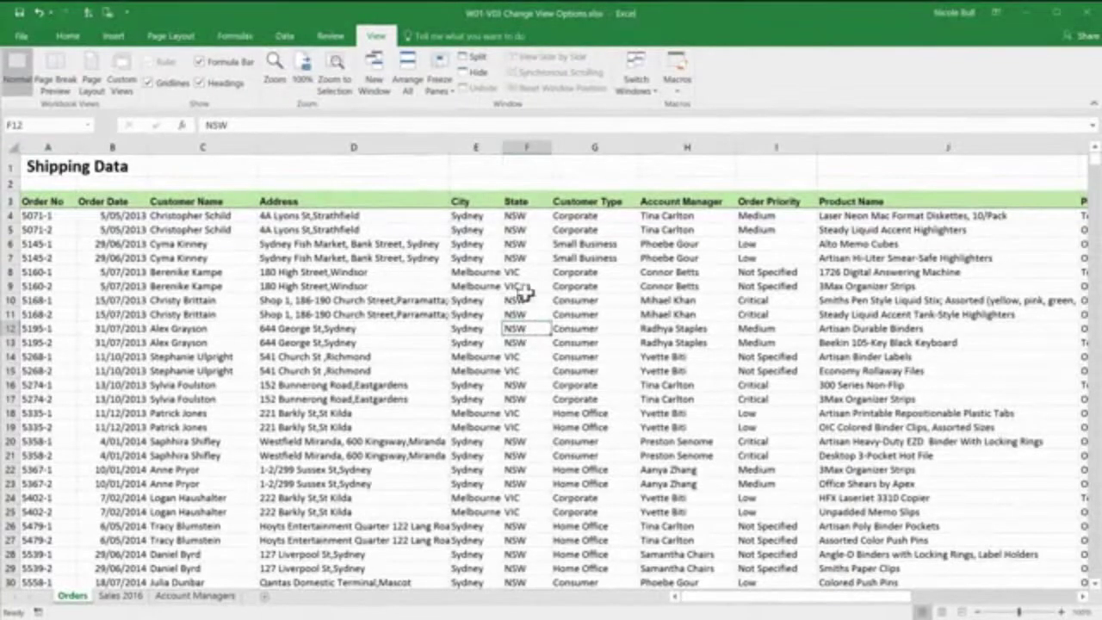
{"action": "left_click", "coordinate": [473, 60]}
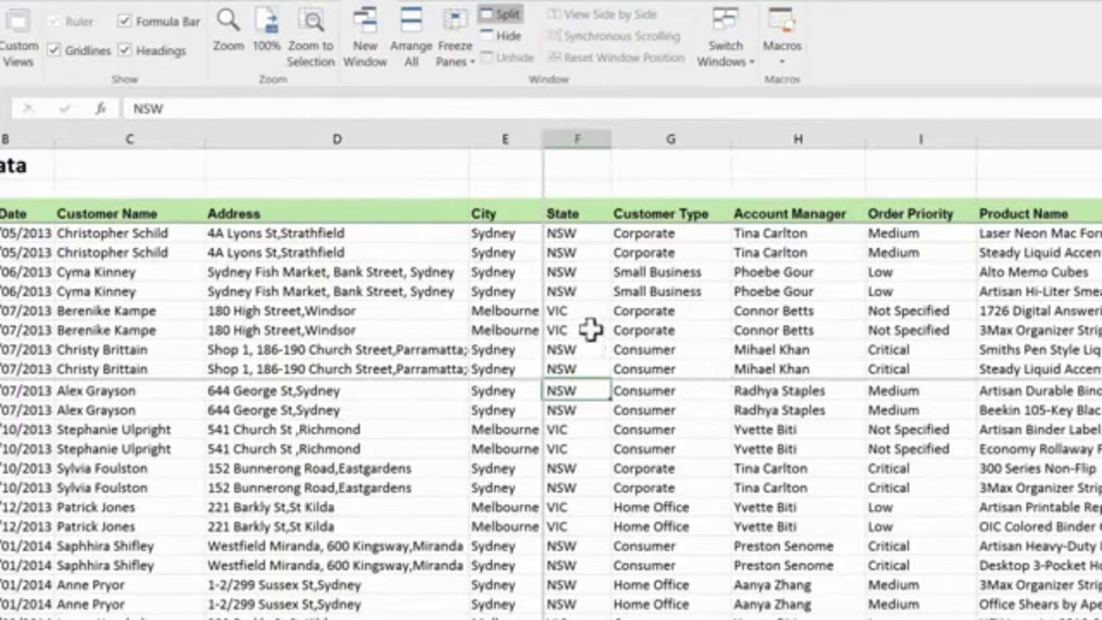
{"action": "double_click", "coordinate": [546, 312]}
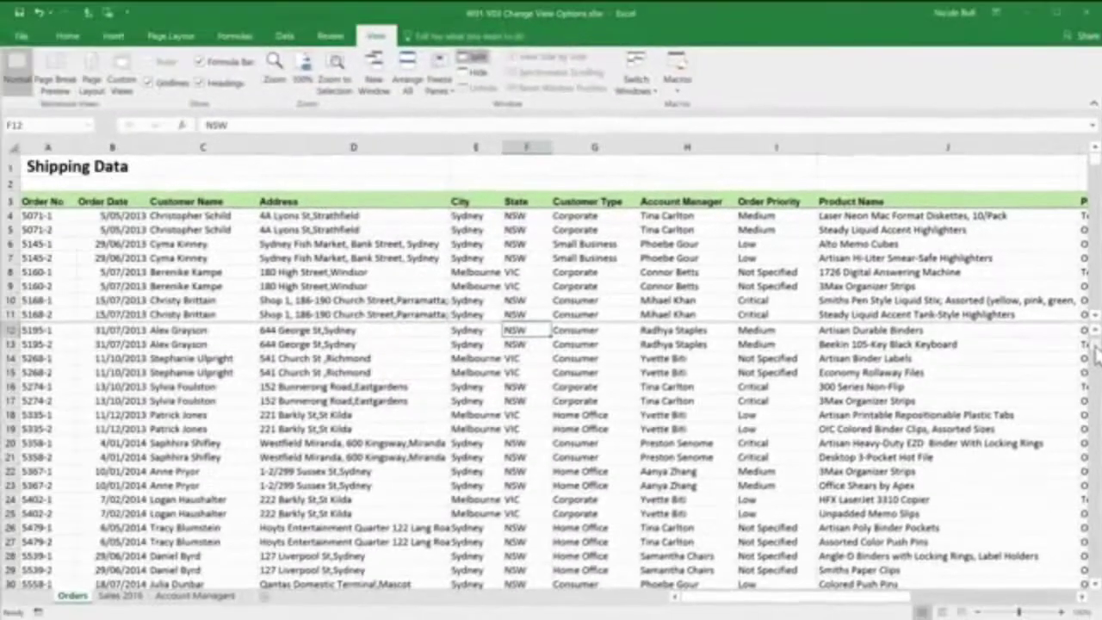
- Show the last orders in the lower pane and remove the window split
{"action": "left_click_drag", "start_coordinate": [1096, 354], "coordinate": [1095, 575]}
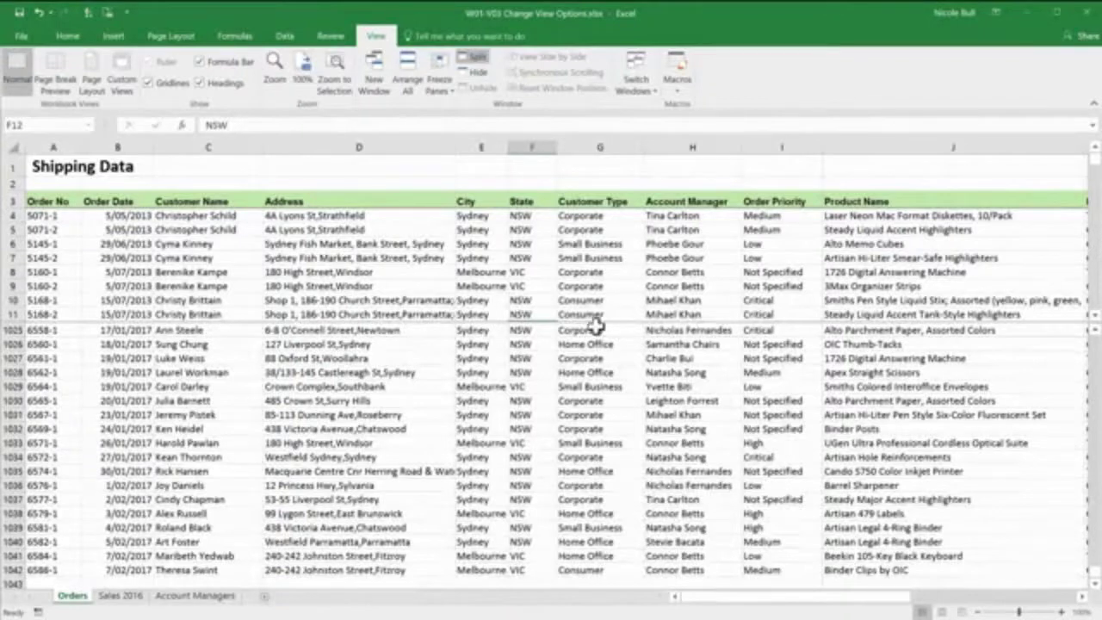
{"action": "left_click", "coordinate": [478, 65]}
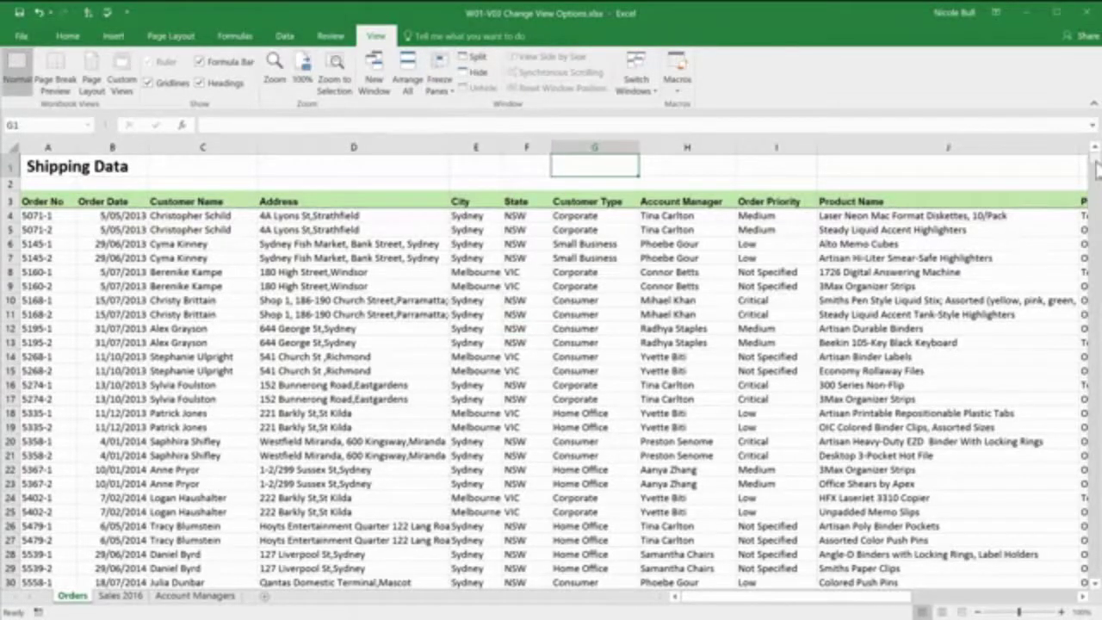
- Freeze the top row of the Orders sheet and unfreeze it again
{"action": "left_click_drag", "start_coordinate": [1096, 163], "coordinate": [1092, 370]}
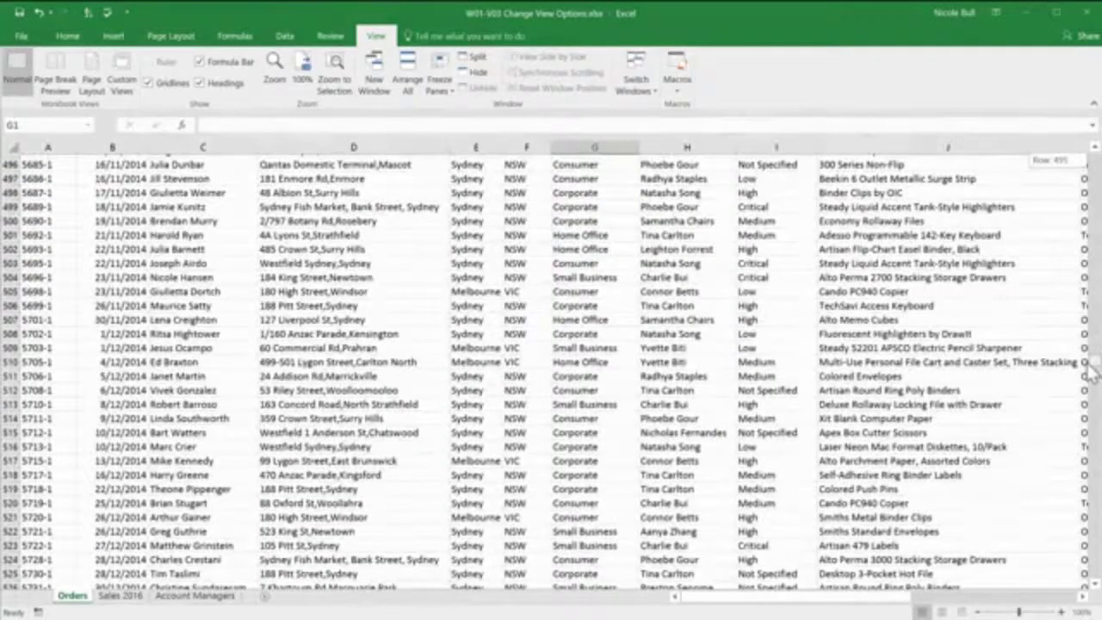
{"action": "left_click_drag", "start_coordinate": [1091, 370], "coordinate": [1098, 159]}
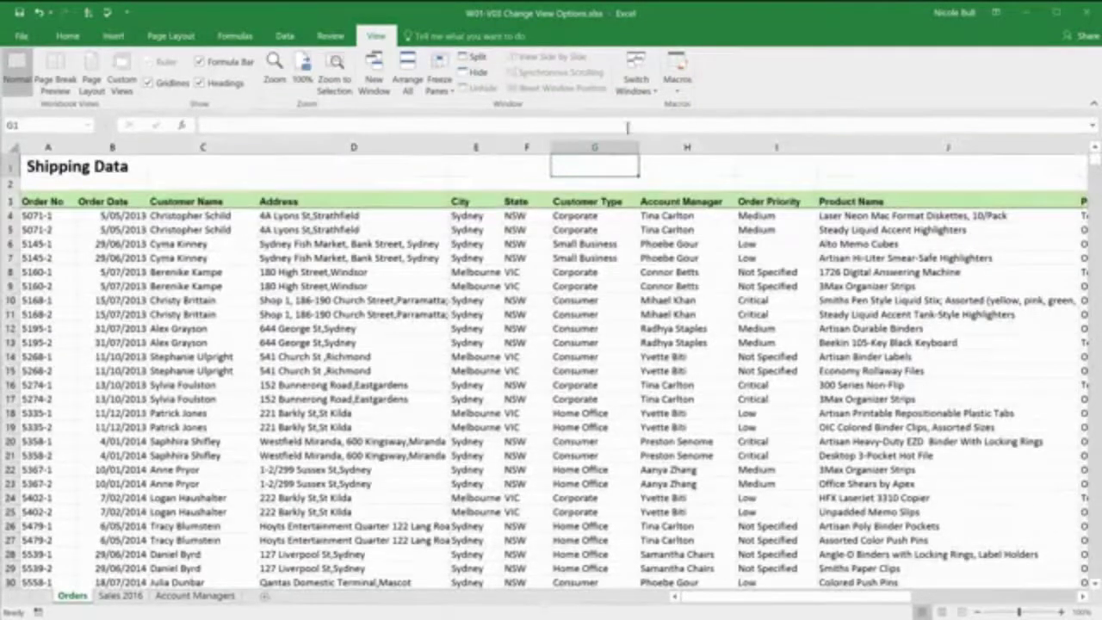
{"action": "left_click", "coordinate": [440, 82]}
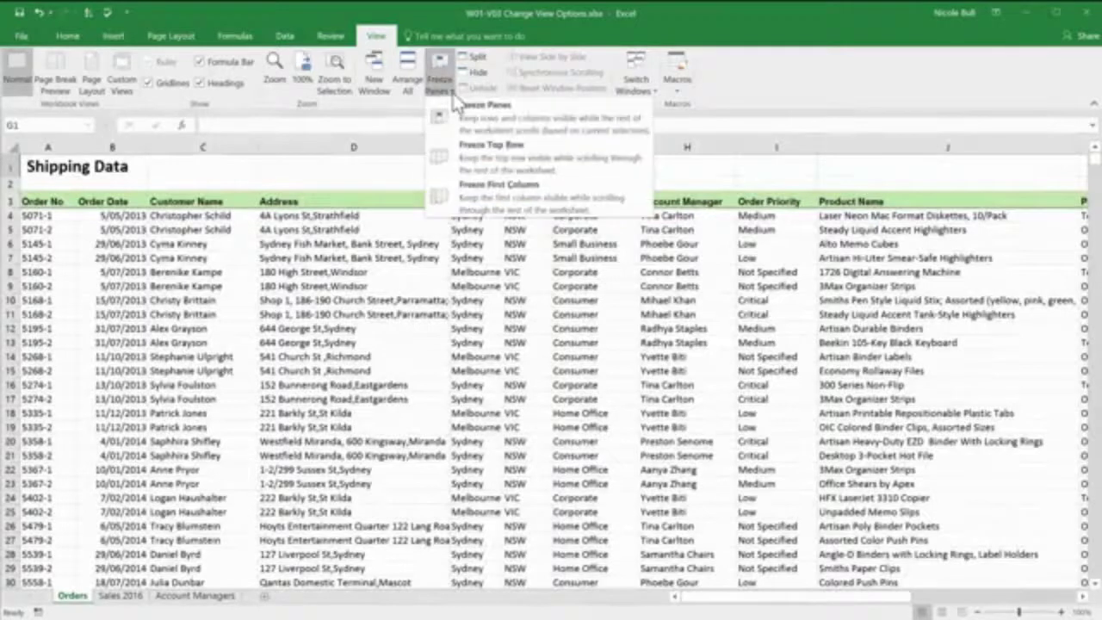
{"action": "left_click", "coordinate": [478, 148]}
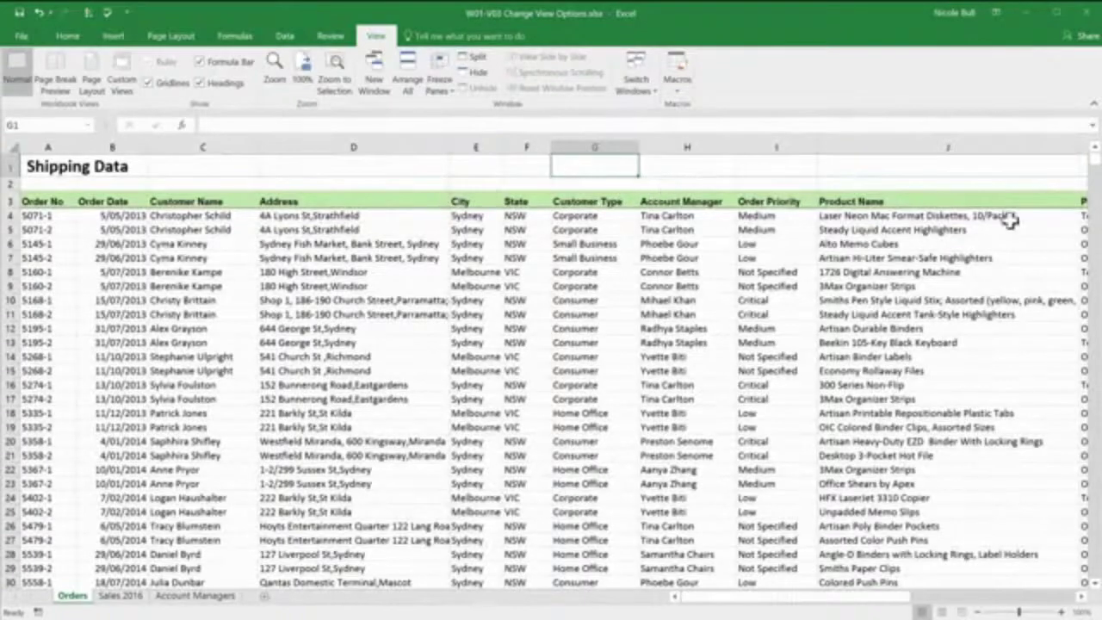
{"action": "mouse_move", "coordinate": [1094, 159]}
{"action": "left_mouse_down"}
{"action": "mouse_move", "coordinate": [1093, 321]}
{"action": "mouse_move", "coordinate": [1093, 164]}
{"action": "left_mouse_up"}
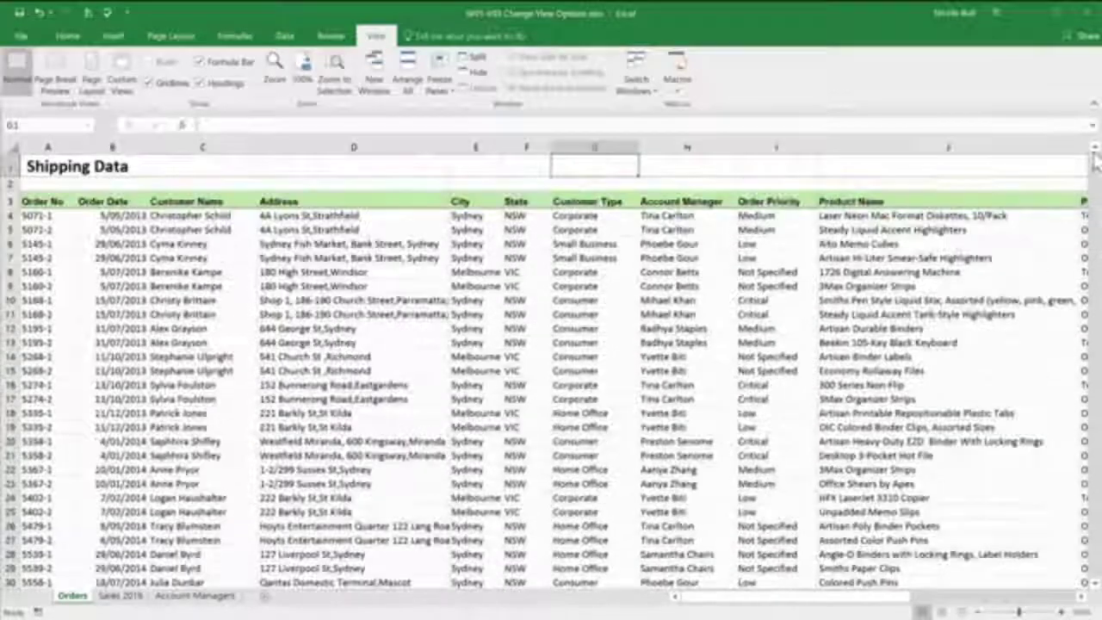
{"action": "left_click", "coordinate": [442, 79]}
{"action": "left_click", "coordinate": [493, 111]}
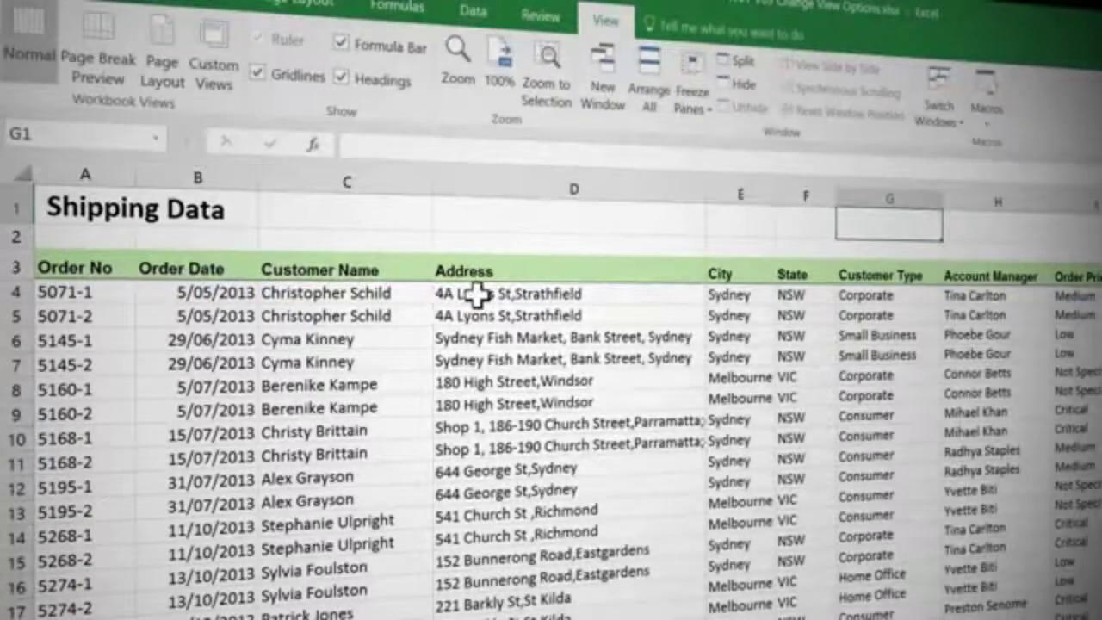
- Freeze rows 1 to 3 and columns A to C of the Orders sheet from cell D4
{"action": "left_click", "coordinate": [479, 295]}
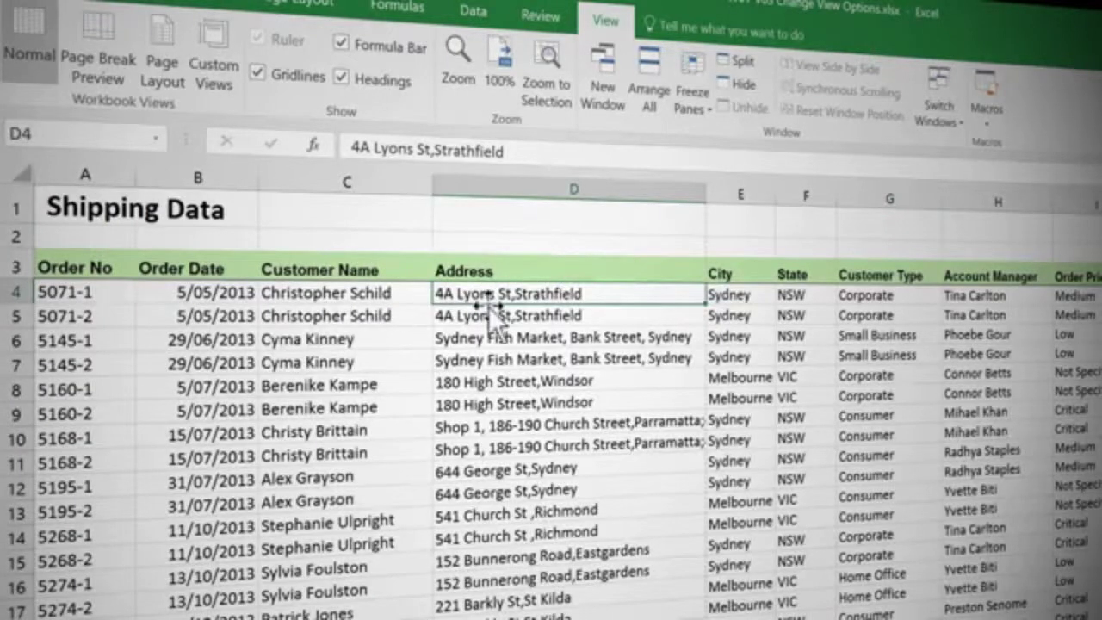
{"action": "left_click", "coordinate": [689, 99]}
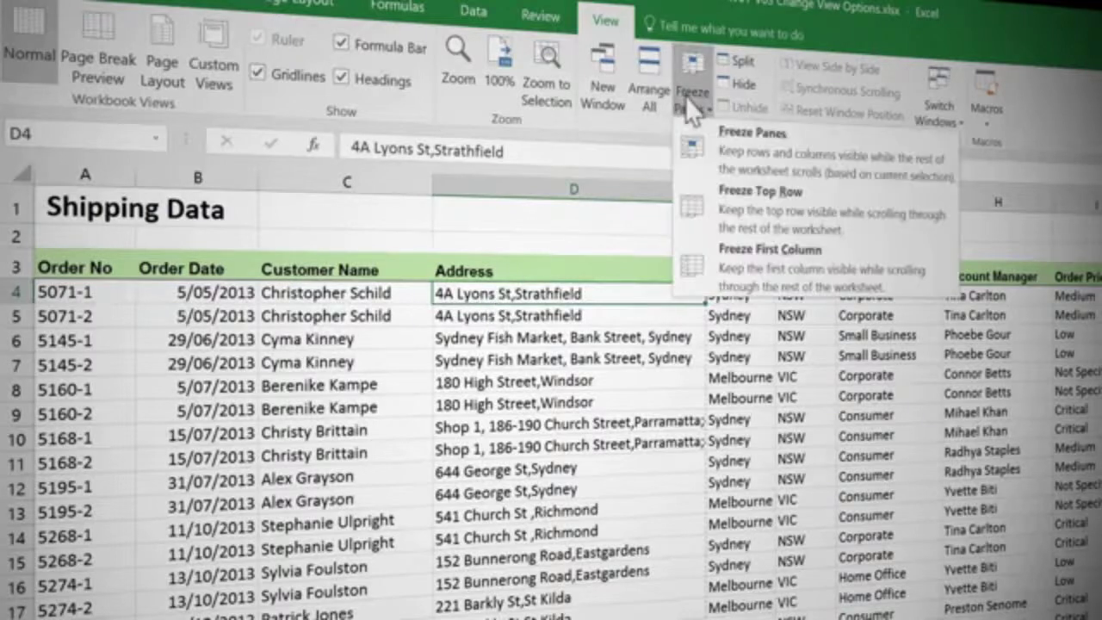
{"action": "left_click", "coordinate": [743, 168]}
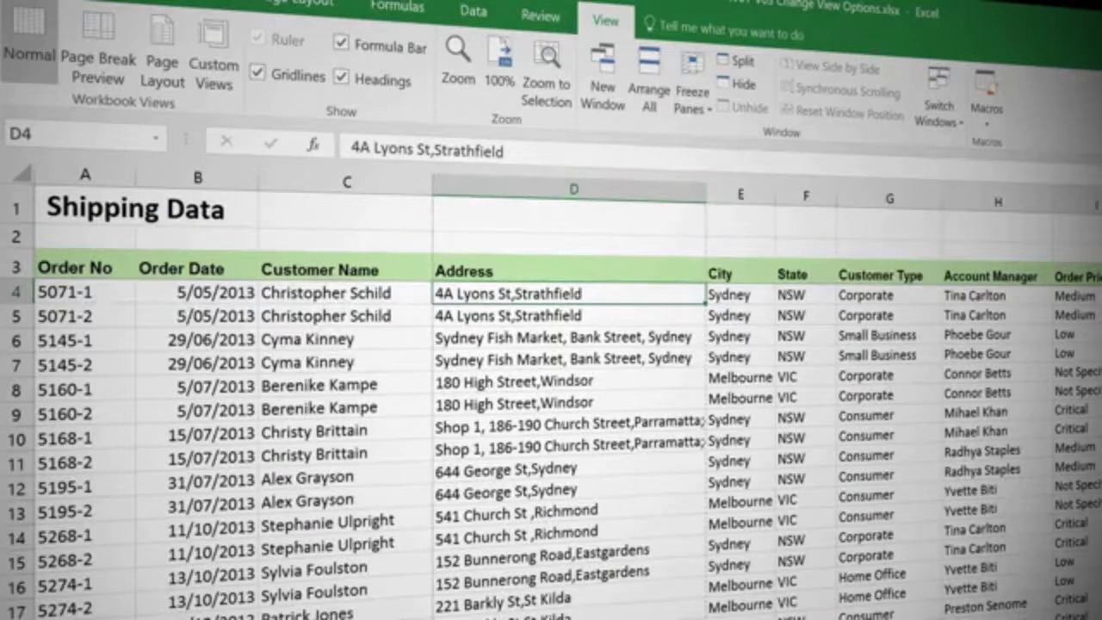
- Check the frozen headings by browsing down the records and across the columns, and unfreeze the panes
{"action": "scroll", "coordinate": [551, 448], "scroll_direction": "down", "scroll_amount": 20}
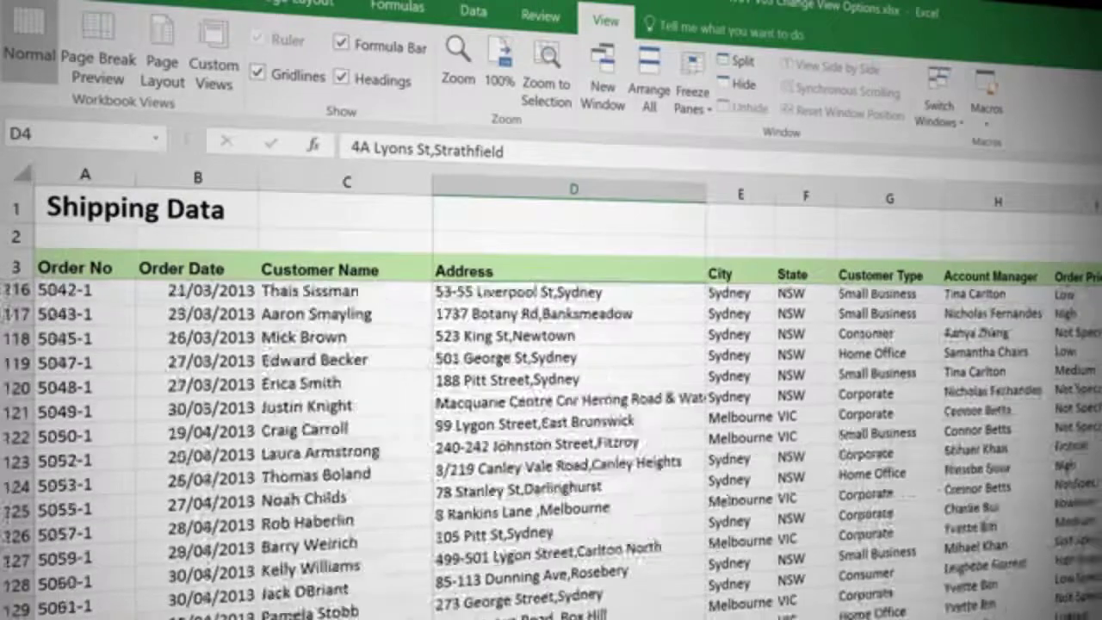
{"action": "scroll", "coordinate": [551, 448], "scroll_direction": "up", "scroll_amount": 20}
{"action": "scroll", "coordinate": [551, 448], "scroll_direction": "up", "scroll_amount": 20}
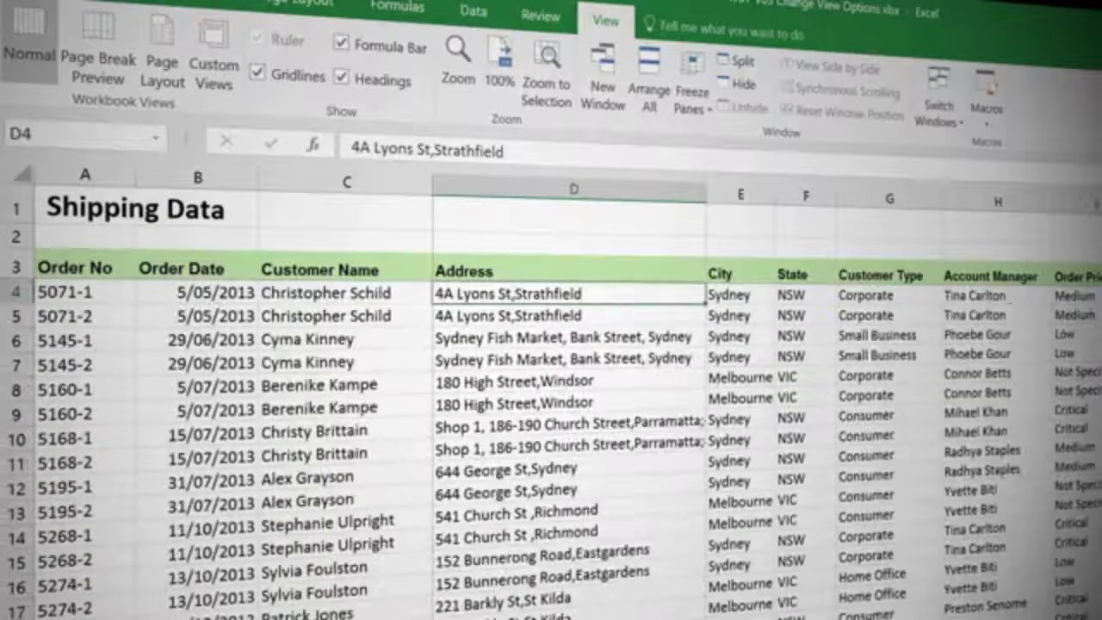
{"action": "scroll", "coordinate": [766, 431], "scroll_direction": "right", "scroll_amount": 6}
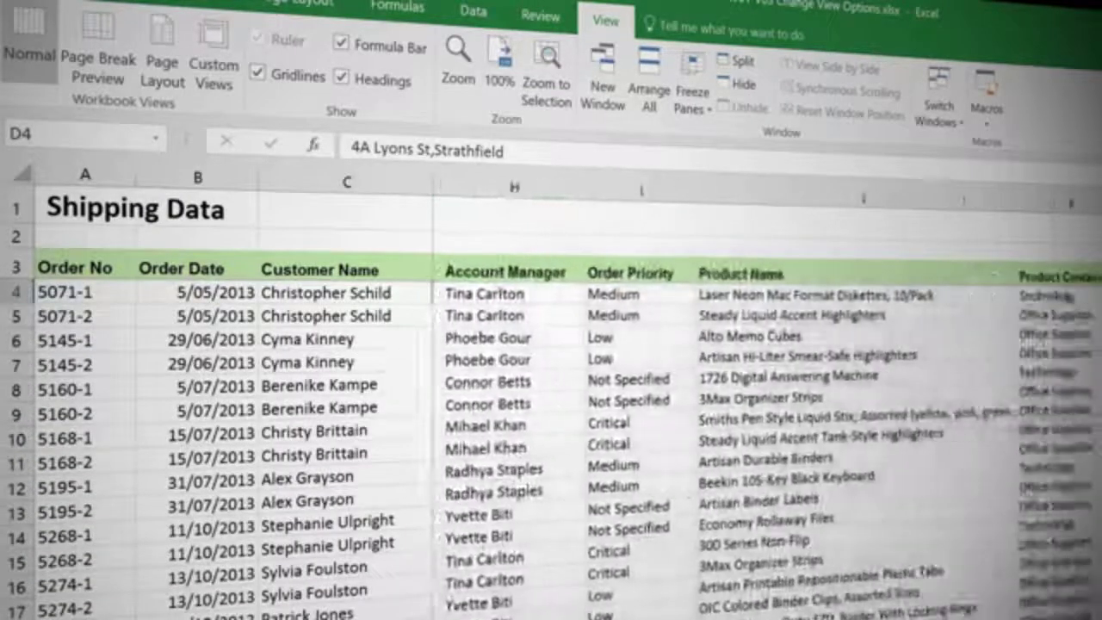
{"action": "scroll", "coordinate": [766, 431], "scroll_direction": "left", "scroll_amount": 6}
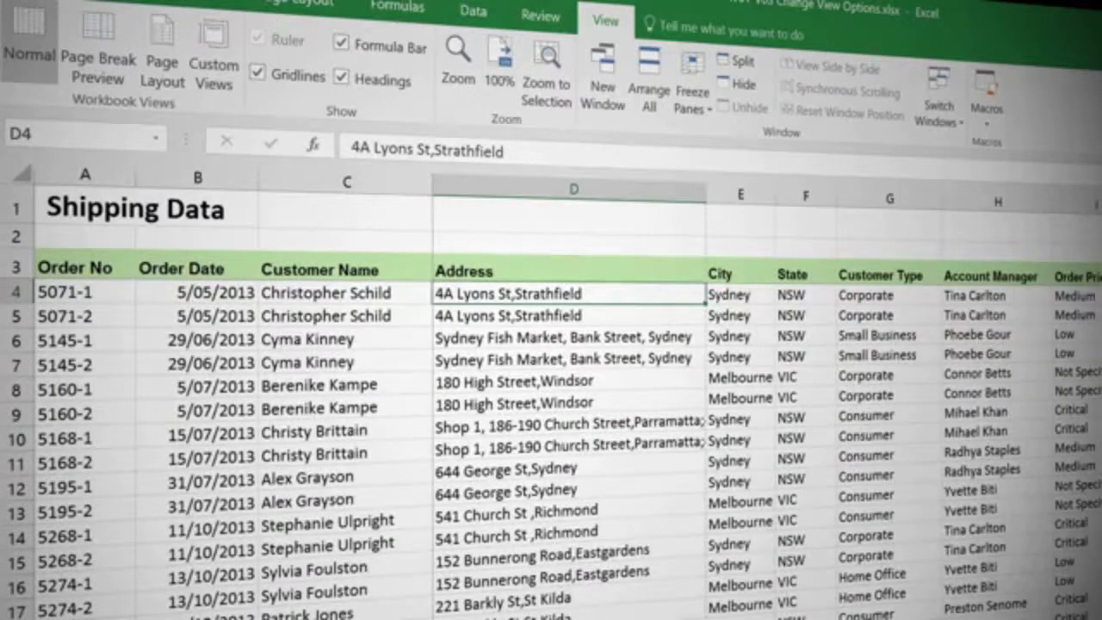
{"action": "left_click", "coordinate": [702, 110]}
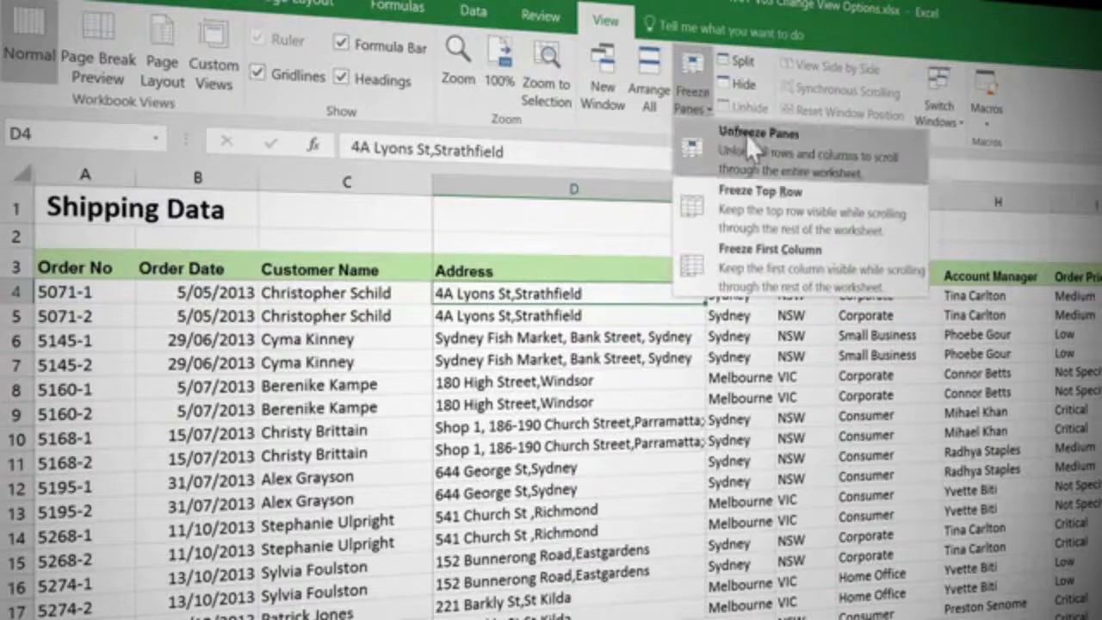
{"action": "left_click", "coordinate": [747, 138]}
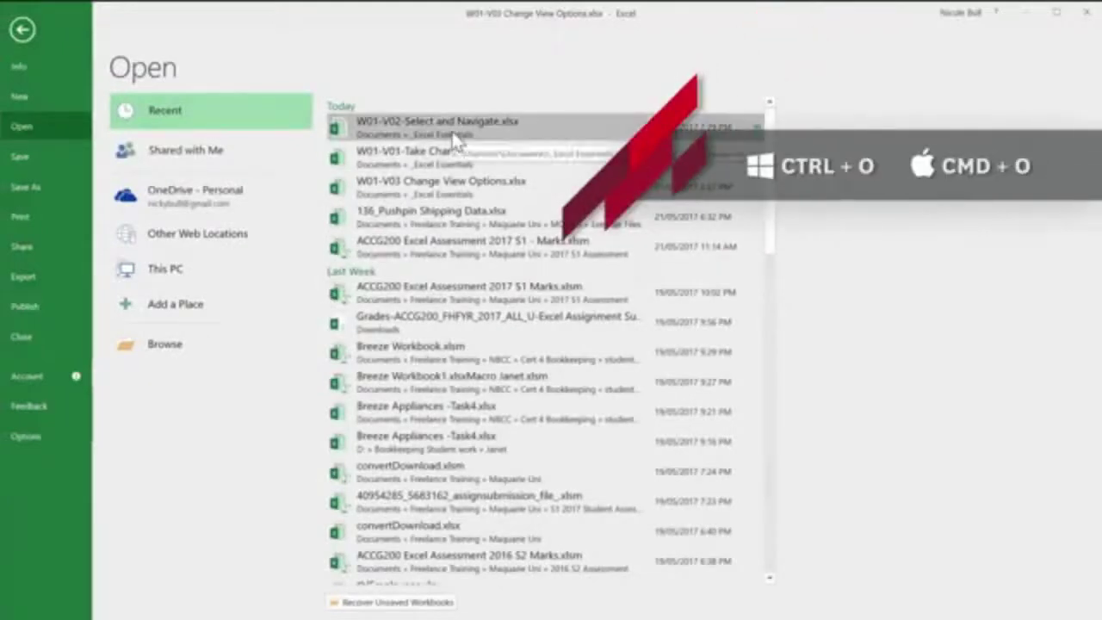
- Open the recent workbook W01-V02-Select and Navigate.xlsx and switch back to the W01-V03 Change View Options.xlsx window
{"action": "left_click", "coordinate": [453, 137]}
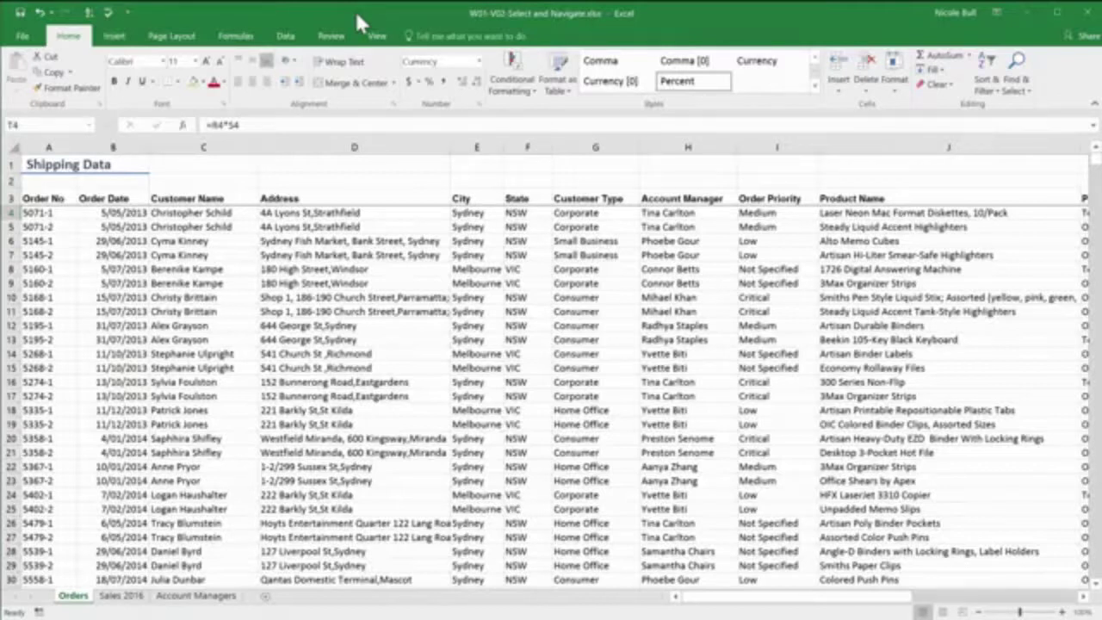
{"action": "left_click", "coordinate": [377, 36]}
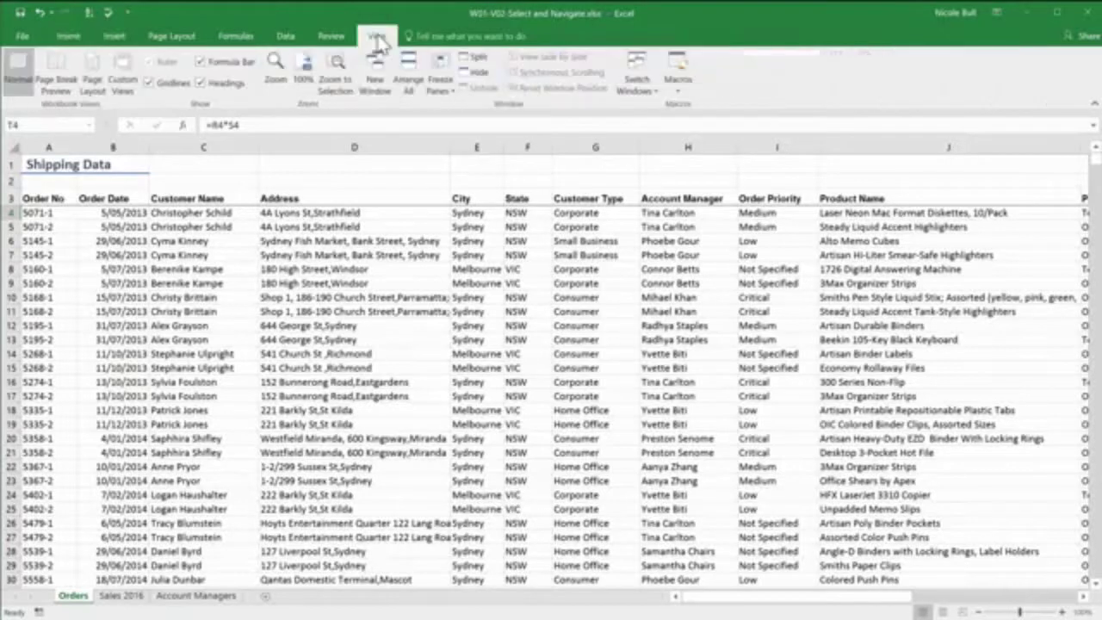
{"action": "left_click", "coordinate": [638, 86]}
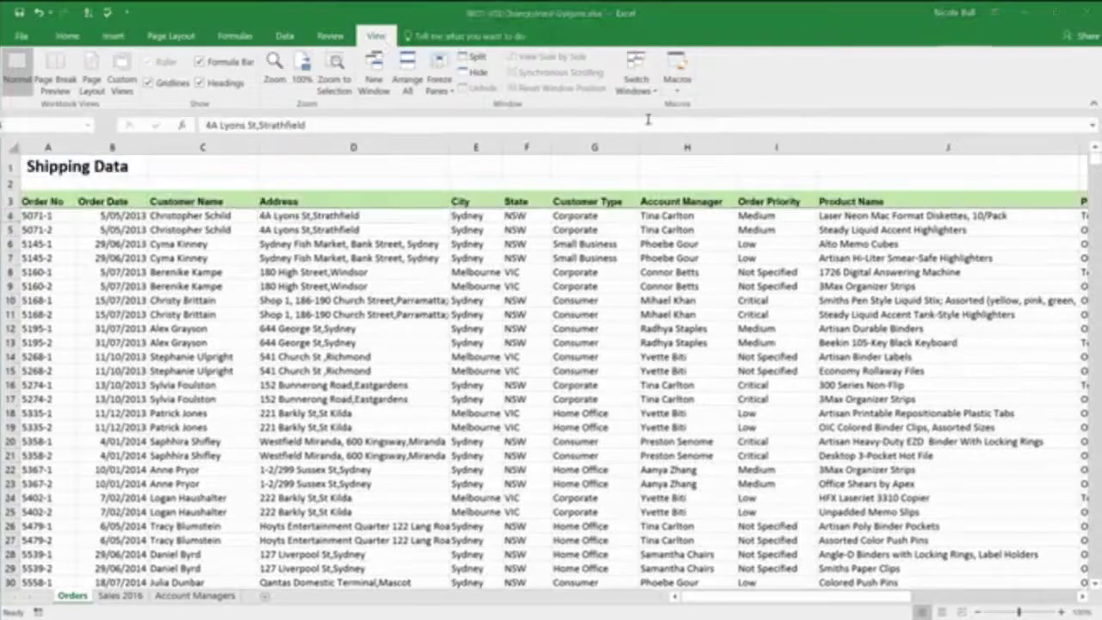
{"action": "left_click", "coordinate": [650, 123]}
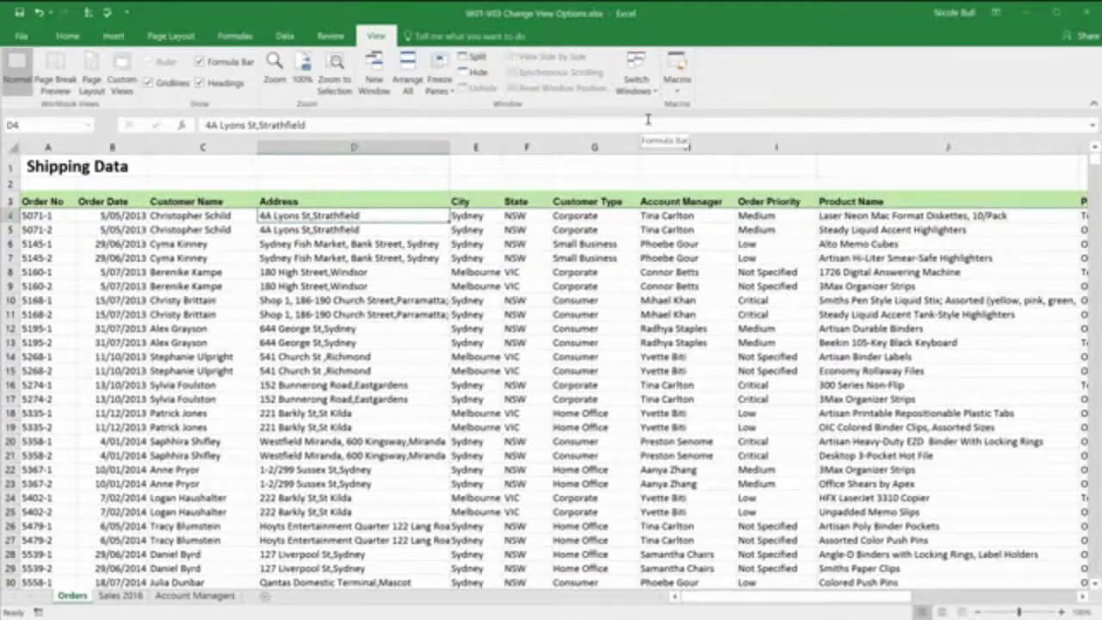
- Cycle to the W01-V02-Select and Navigate.xlsx window and back to W01-V03 Change View Options.xlsx
{"action": "key", "text": "ctrl+F6"}
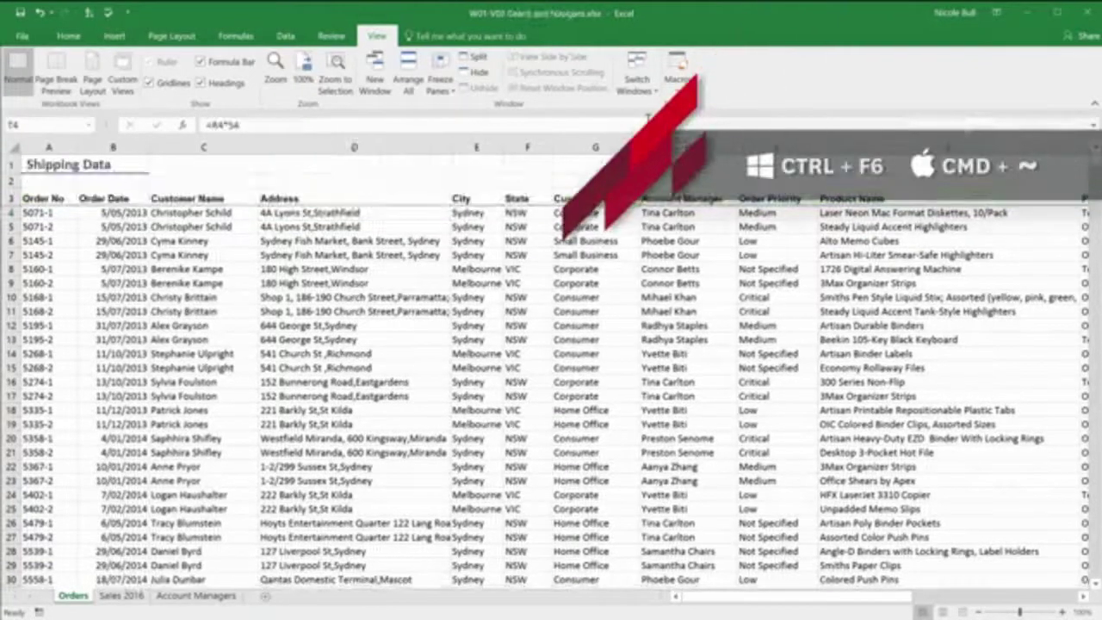
{"action": "key", "text": "ctrl+F6"}
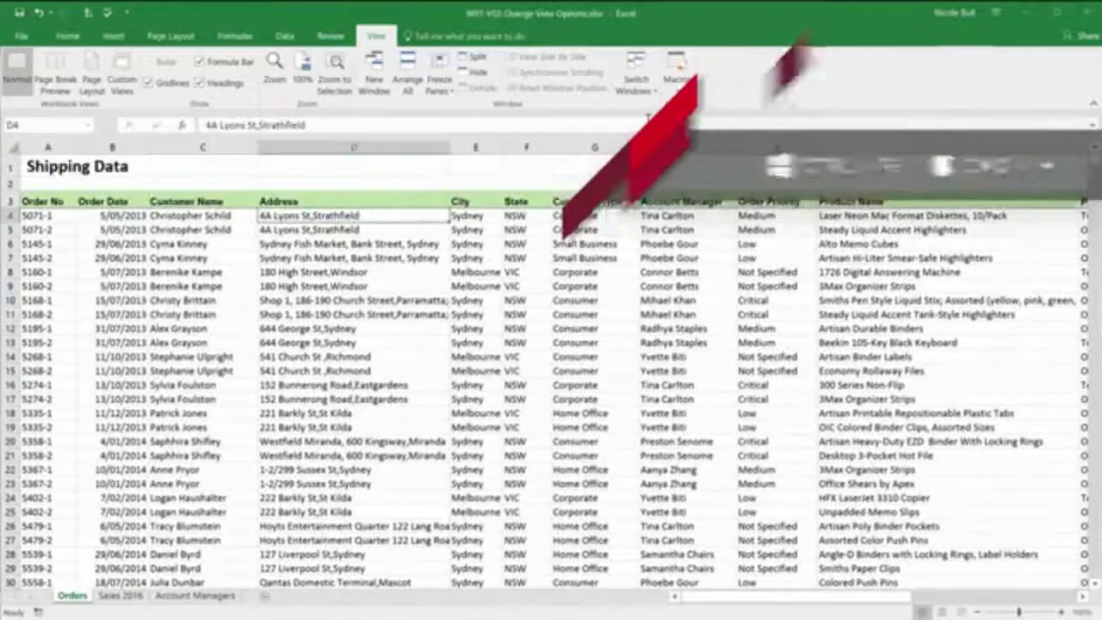